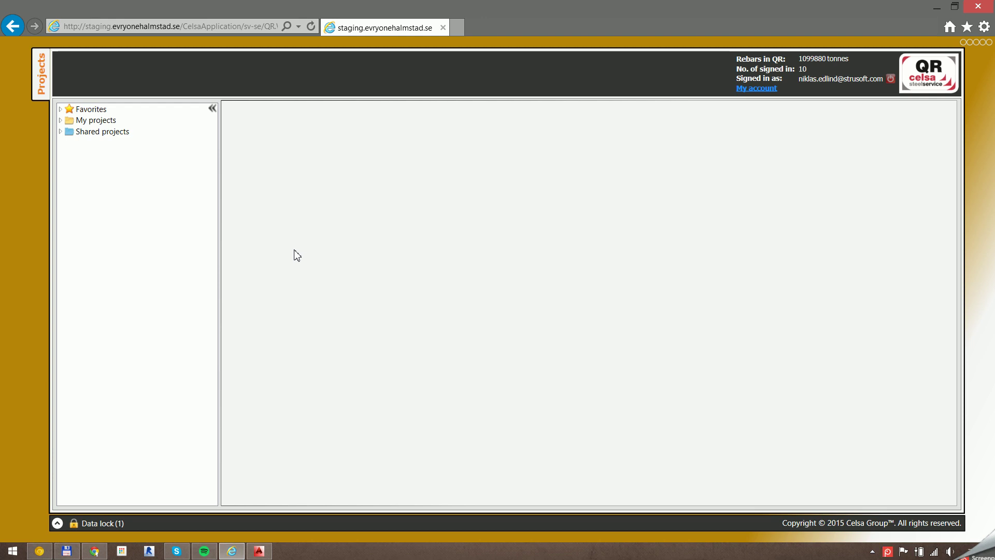
# - Create and save project 'Demo 6' with type Bostad and standard Typblad 2A
pyautogui.click(94, 123)
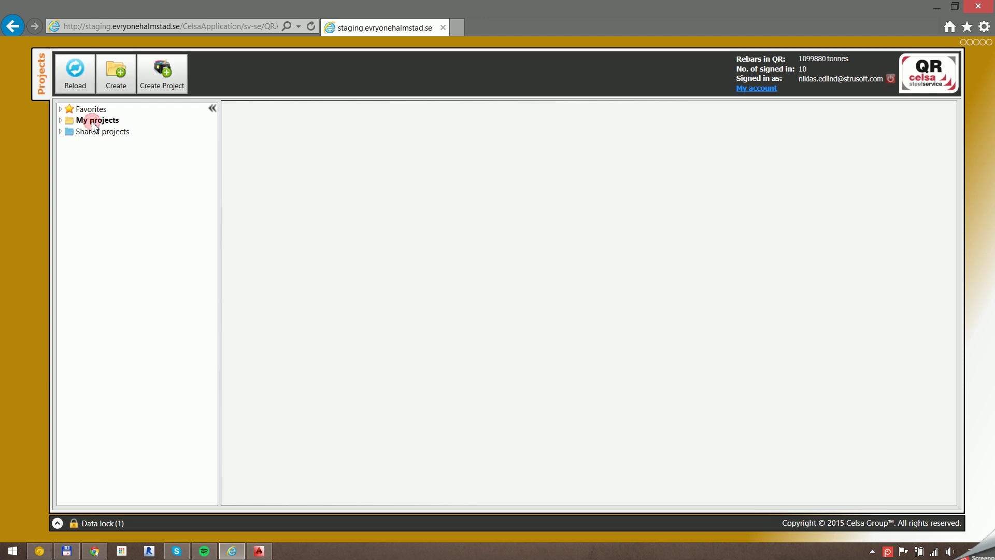
pyautogui.click(162, 75)
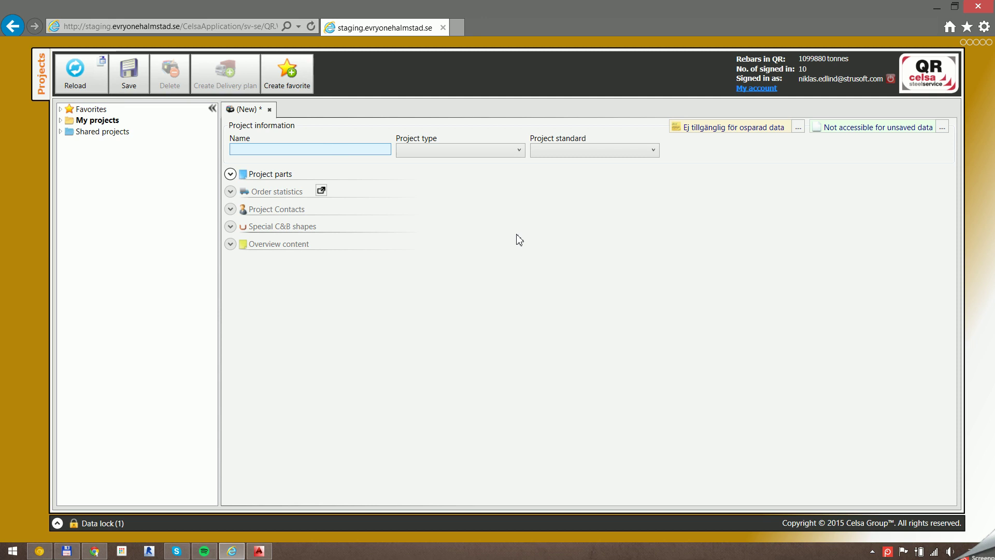
pyautogui.write('Demo ')
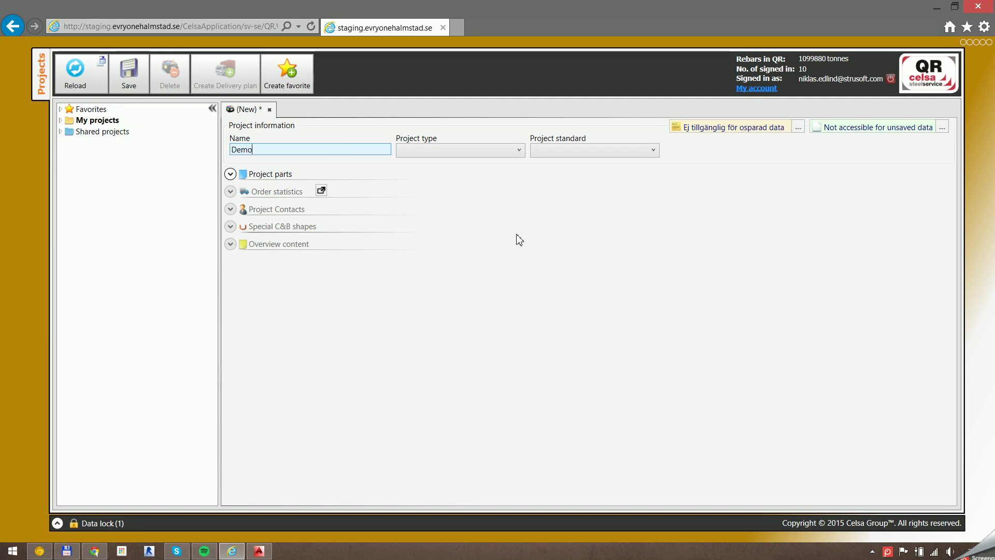
pyautogui.write('6')
pyautogui.click(476, 150)
pyautogui.click(461, 190)
pyautogui.click(557, 154)
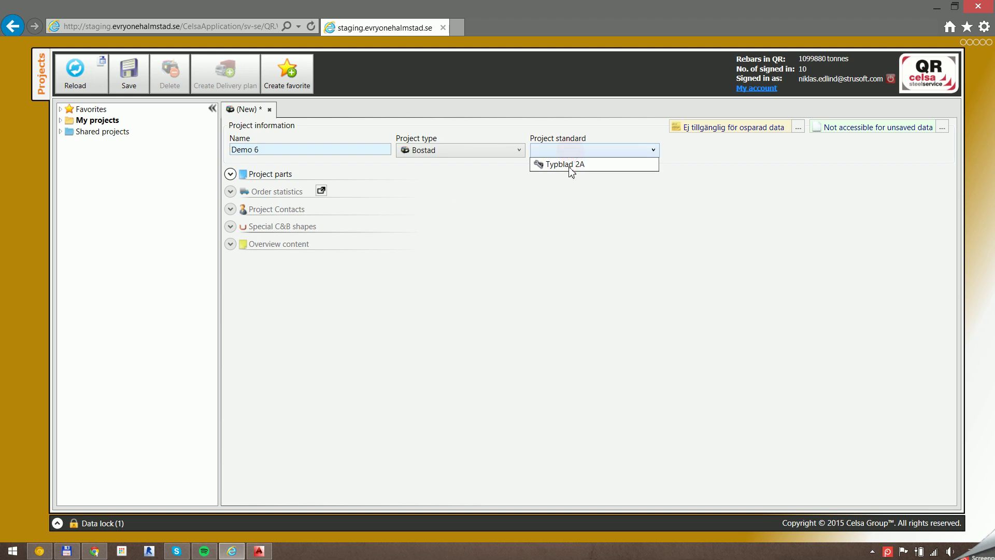
pyautogui.click(570, 165)
pyautogui.click(124, 92)
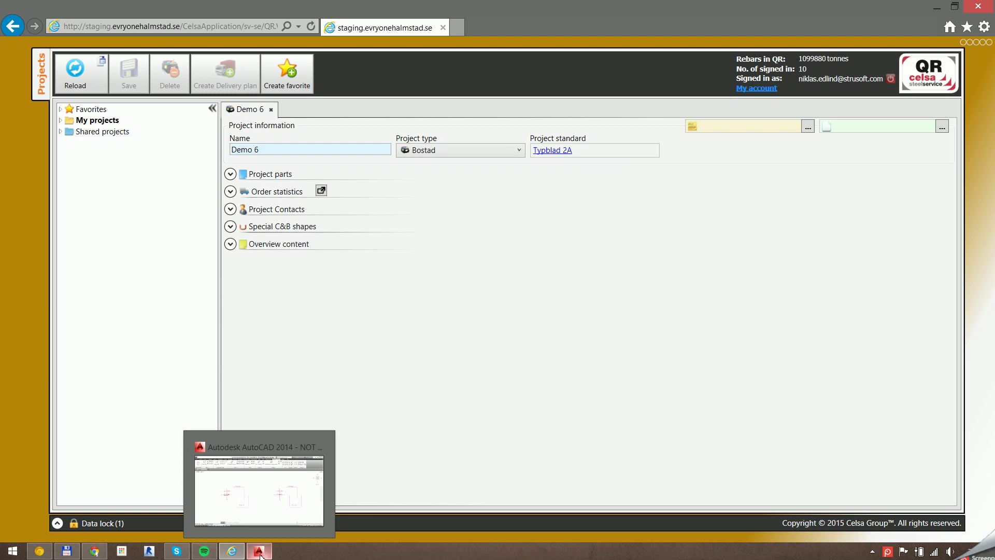
# - Switch to the Demo6 drawing in AutoCAD and open the QR Schedules manager
pyautogui.click(321, 523)
pyautogui.click(467, 268)
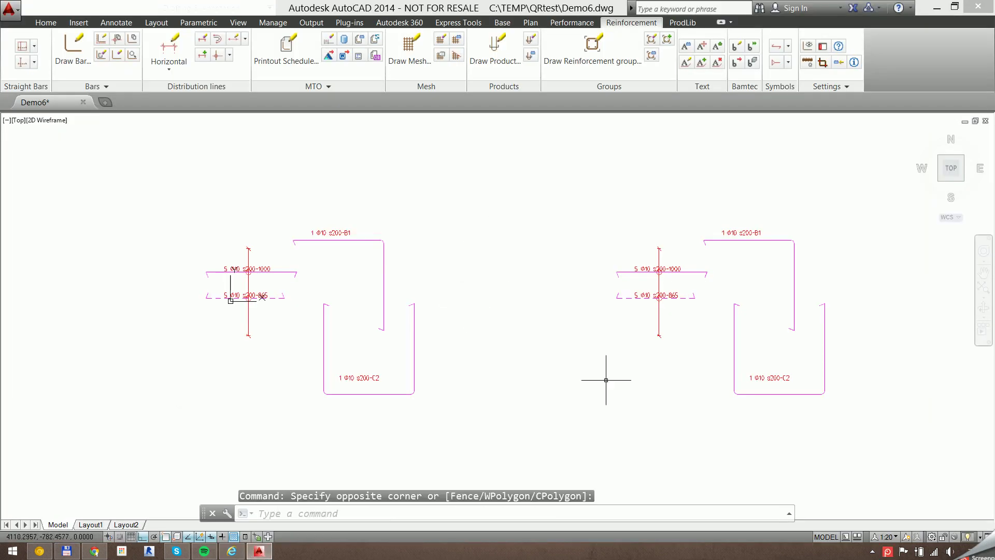
pyautogui.moveTo(606, 374)
pyautogui.mouseDown()
pyautogui.moveTo(607, 356)
pyautogui.moveTo(591, 371)
pyautogui.mouseUp()
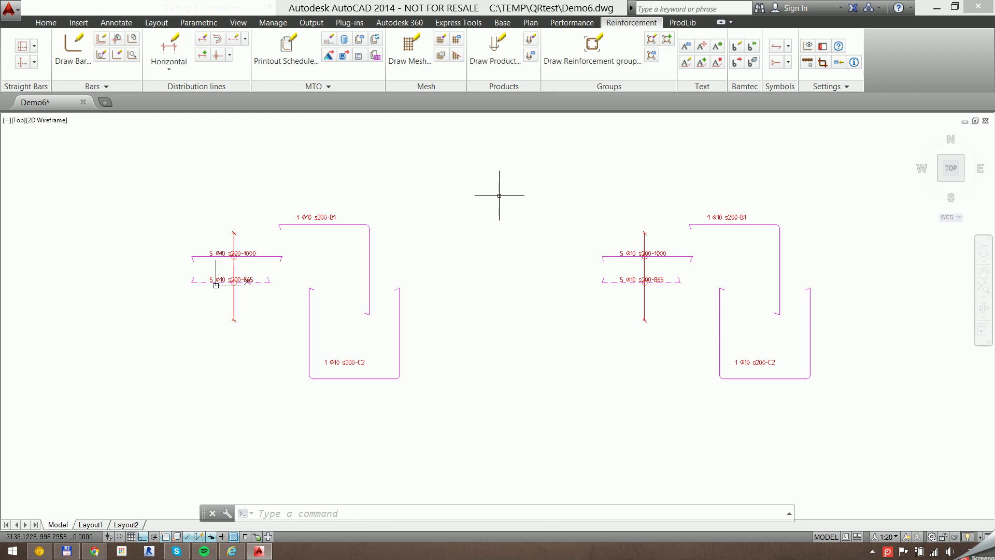
pyautogui.click(381, 57)
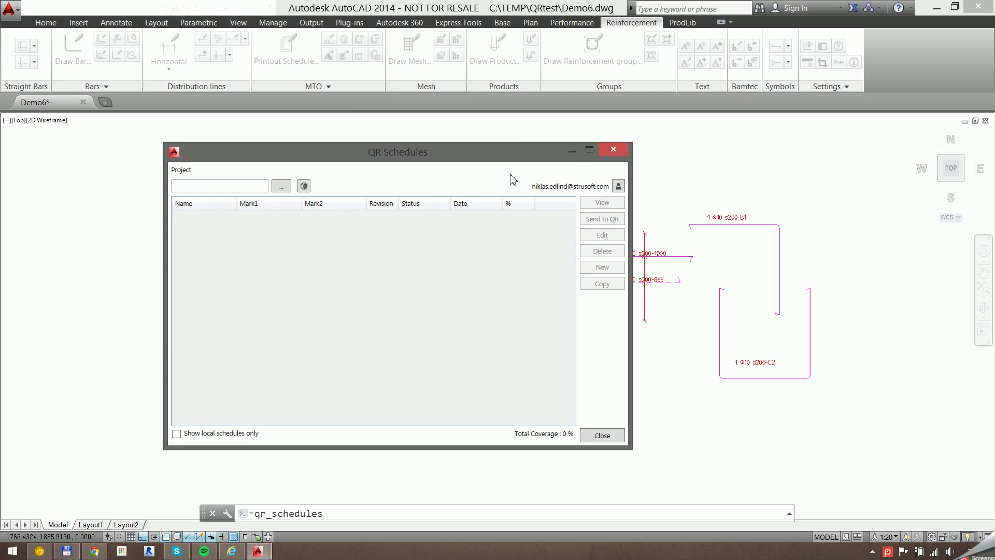
# - Review the QR user settings, then choose Demo 6 as the schedules project
pyautogui.click(618, 186)
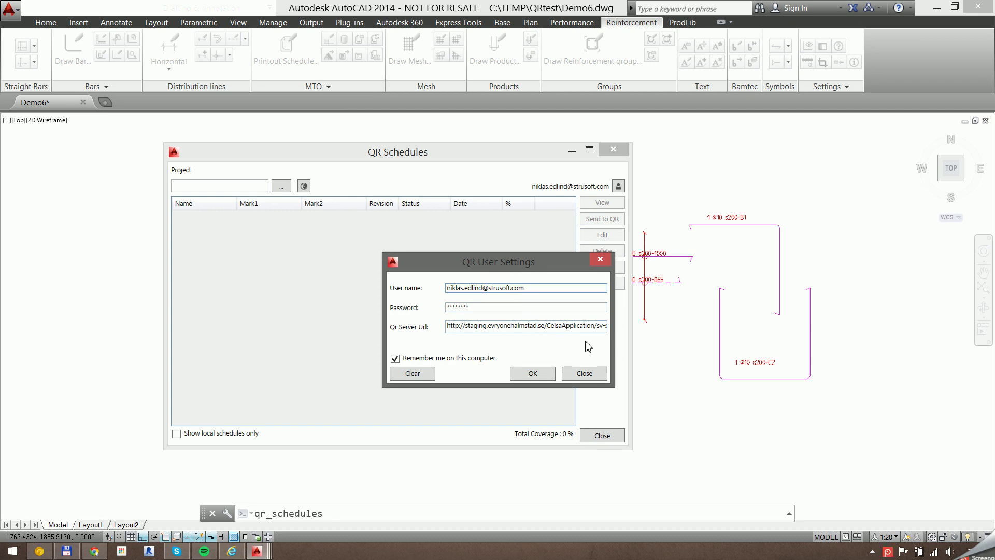
pyautogui.click(585, 374)
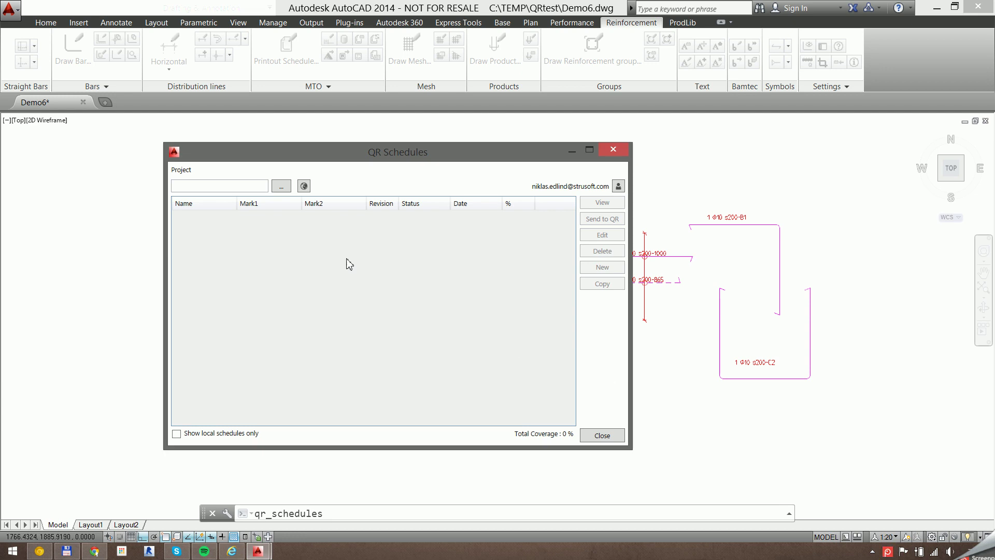
pyautogui.click(321, 151)
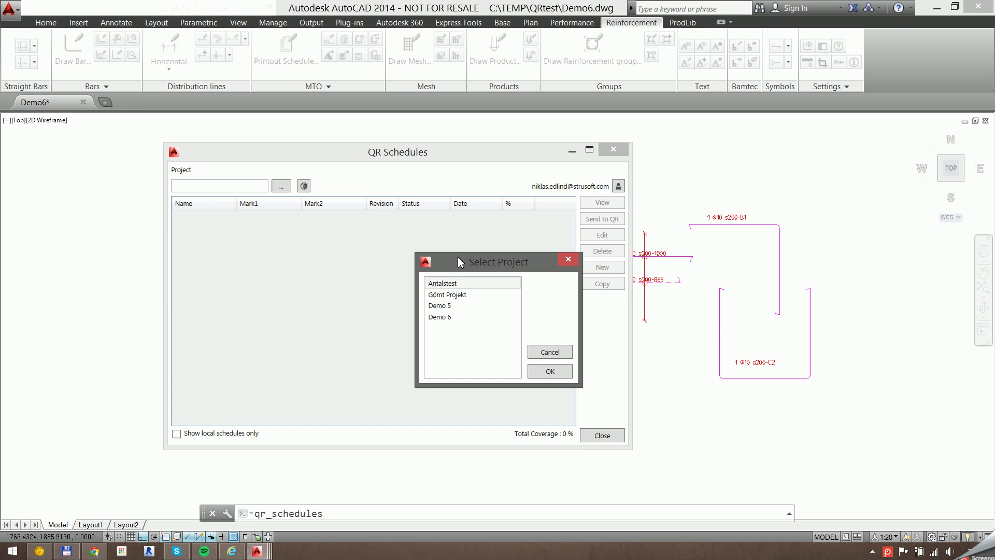
pyautogui.click(445, 318)
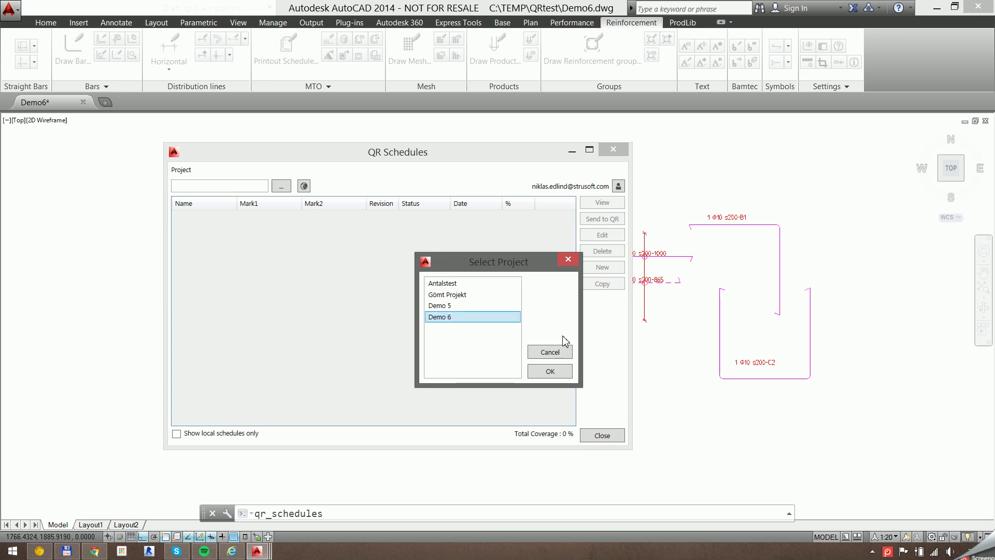
pyautogui.click(550, 372)
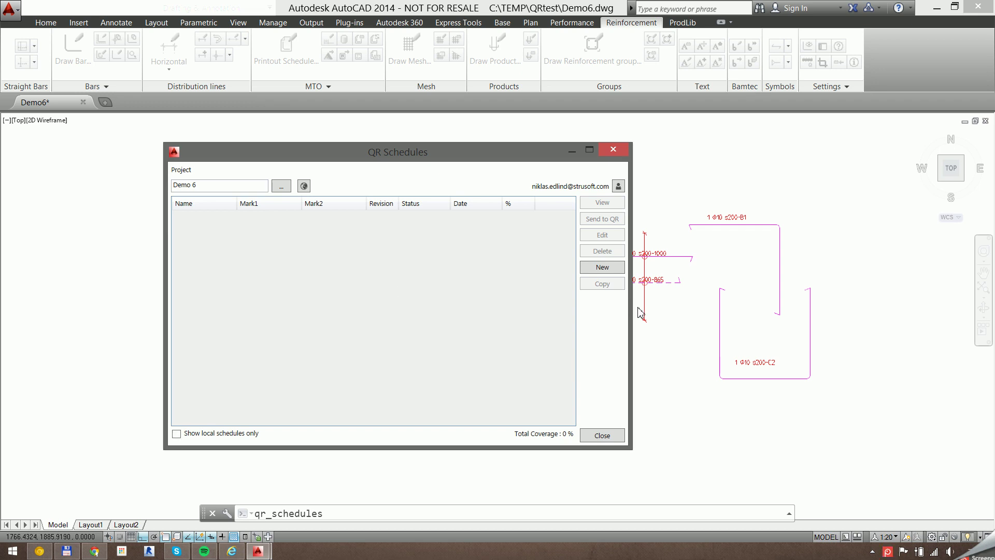
# - Start a new schedule and create project part 'Buidling 1' with a red 'Build' mark
pyautogui.click(603, 267)
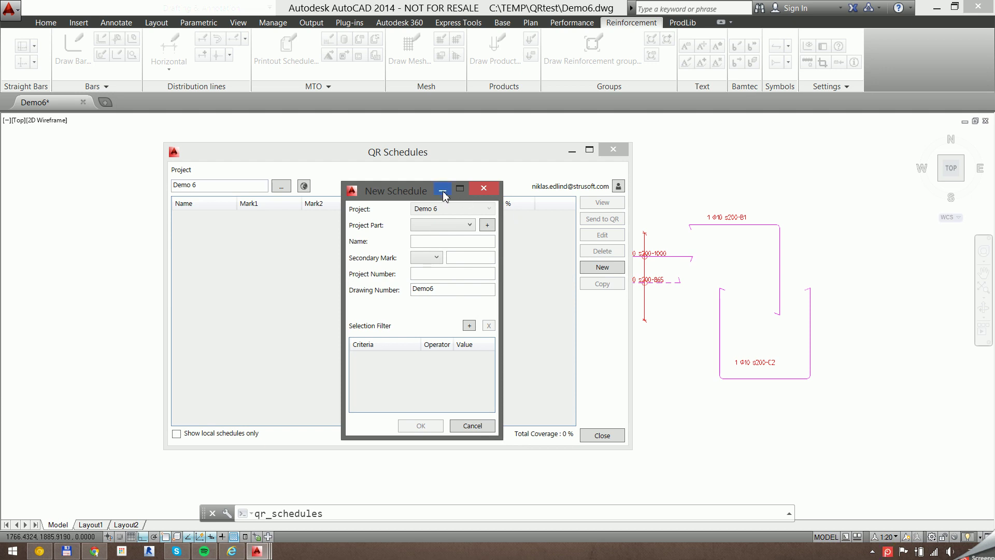
pyautogui.click(470, 226)
pyautogui.click(470, 228)
pyautogui.click(487, 225)
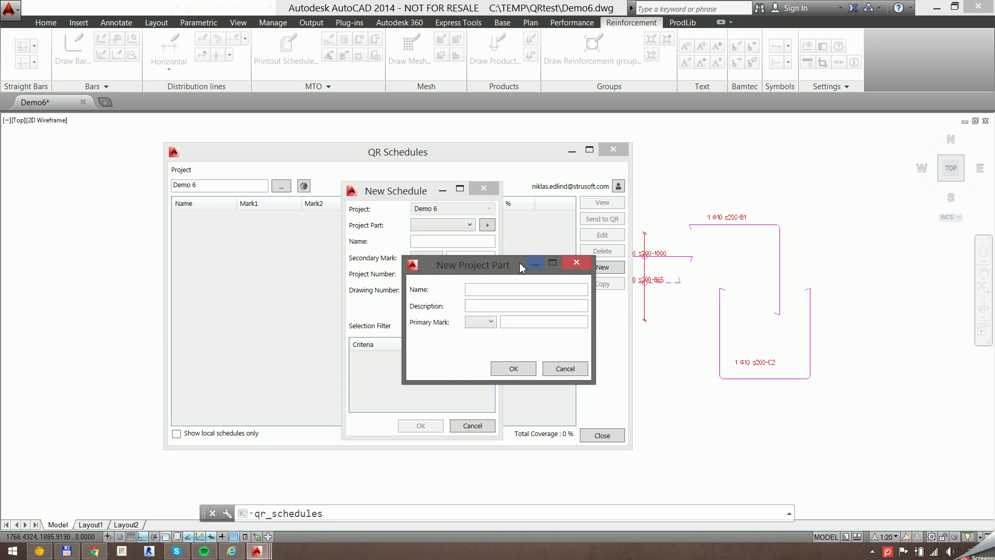
pyautogui.click(624, 312)
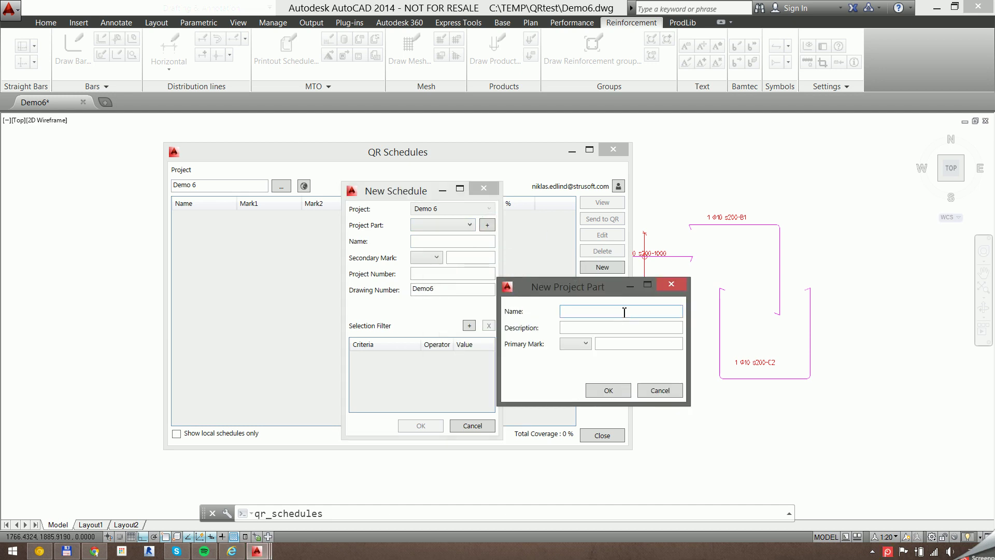
pyautogui.write('Buidling 1')
pyautogui.click(583, 343)
pyautogui.click(574, 356)
pyautogui.click(627, 344)
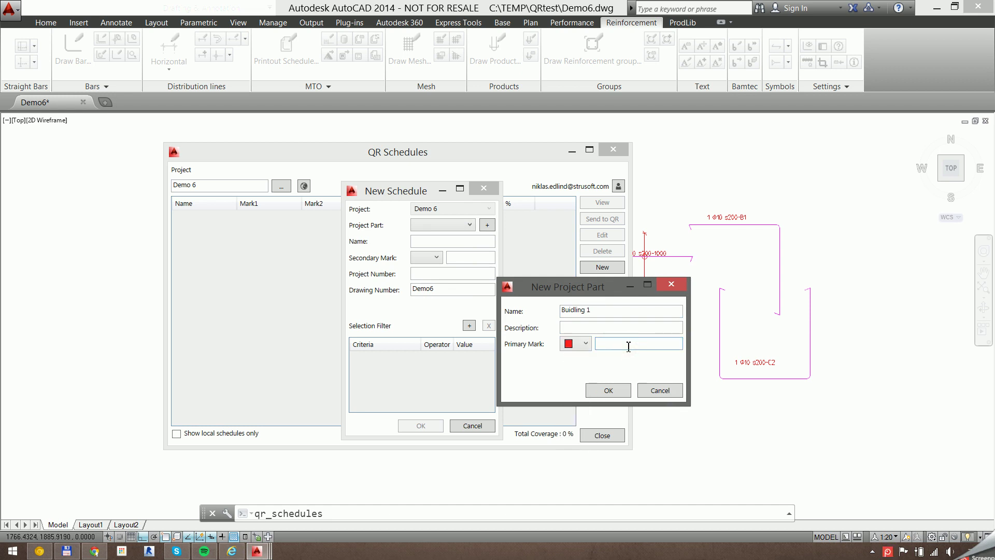
pyautogui.write('Building 1')
pyautogui.click(611, 389)
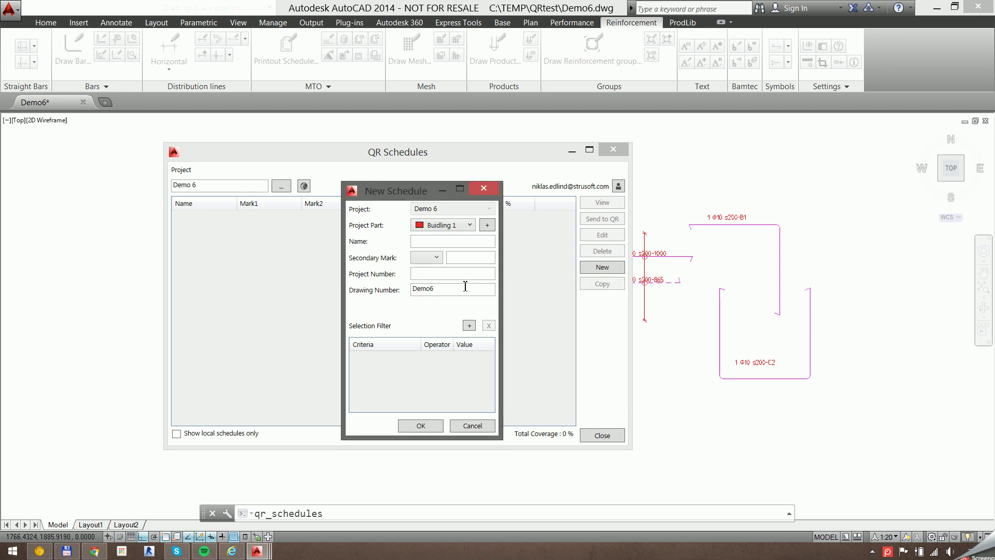
# - Name the schedule 'Building 1, Top' and give it a blue secondary mark
pyautogui.click(443, 241)
pyautogui.write('Building 1, Top')
pyautogui.click(430, 259)
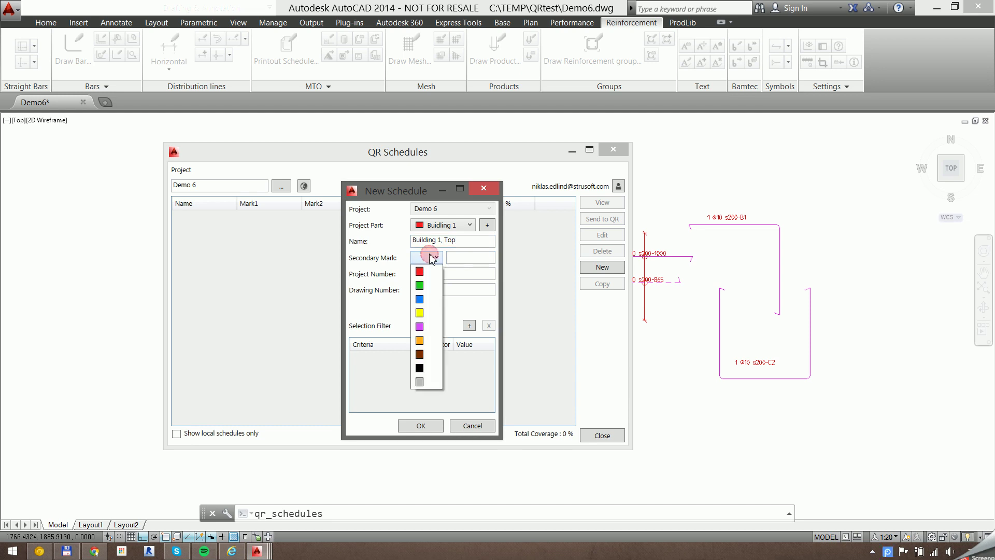
pyautogui.click(426, 298)
pyautogui.click(478, 259)
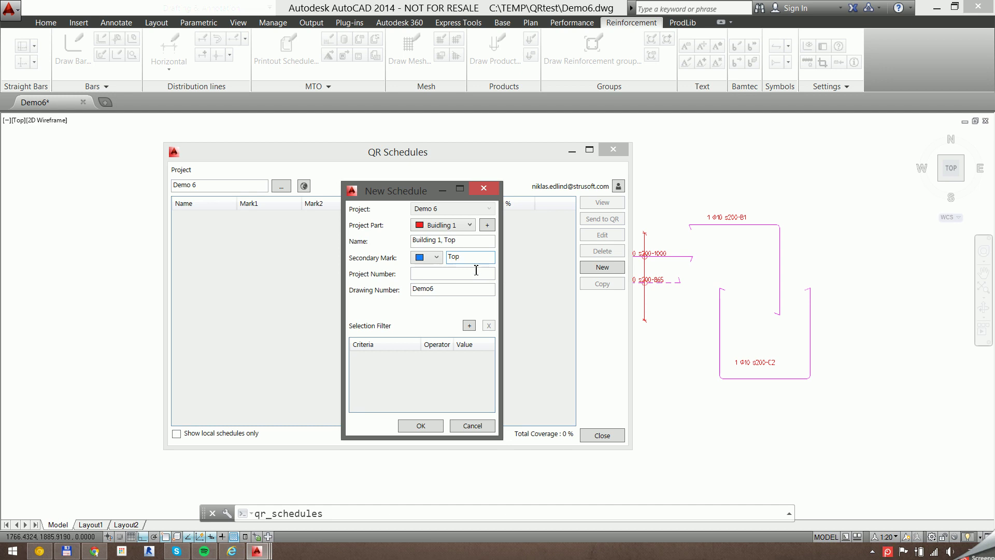
# - Add a Construction part = Building 1 filter to the schedule
pyautogui.click(470, 326)
pyautogui.moveTo(461, 266); pyautogui.dragTo(507, 282)
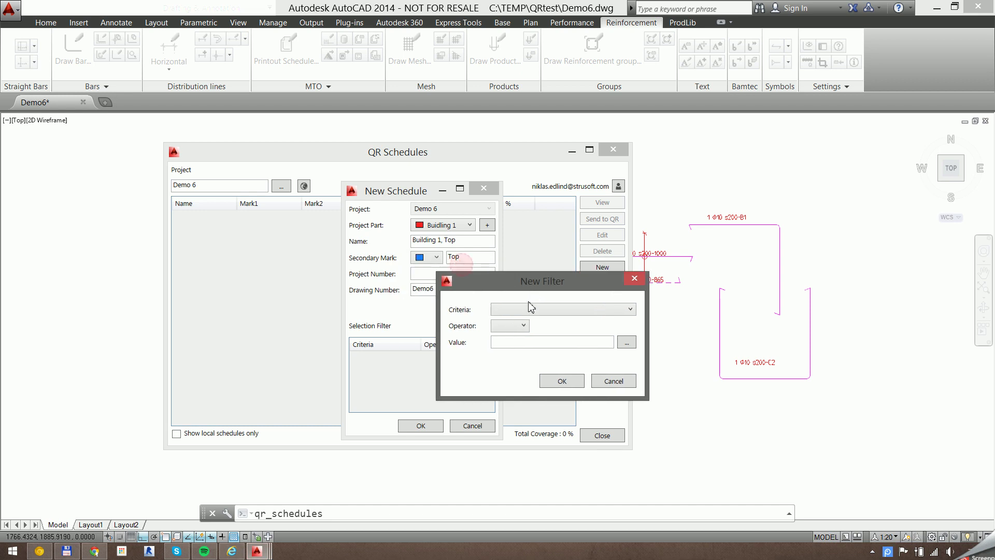
pyautogui.click(582, 310)
pyautogui.click(556, 323)
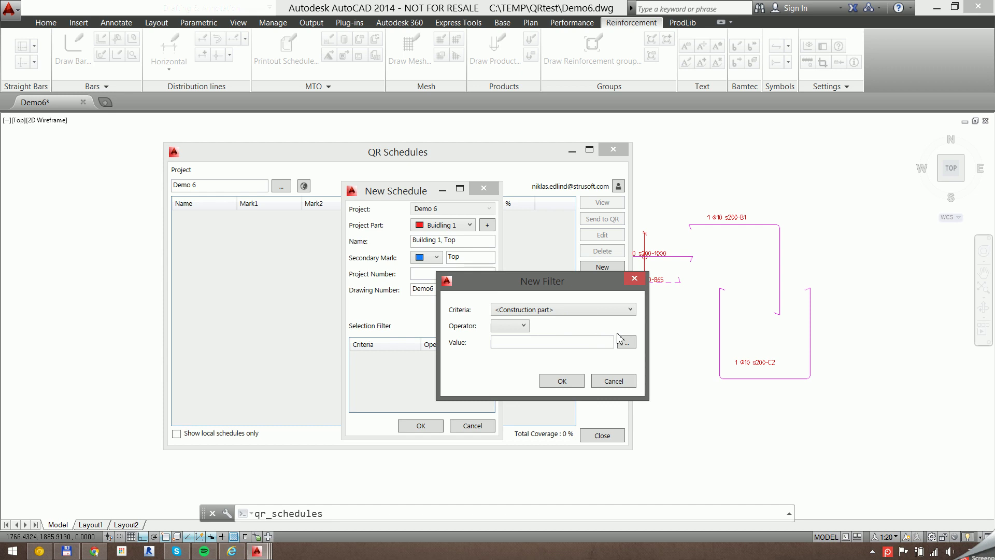
pyautogui.click(521, 326)
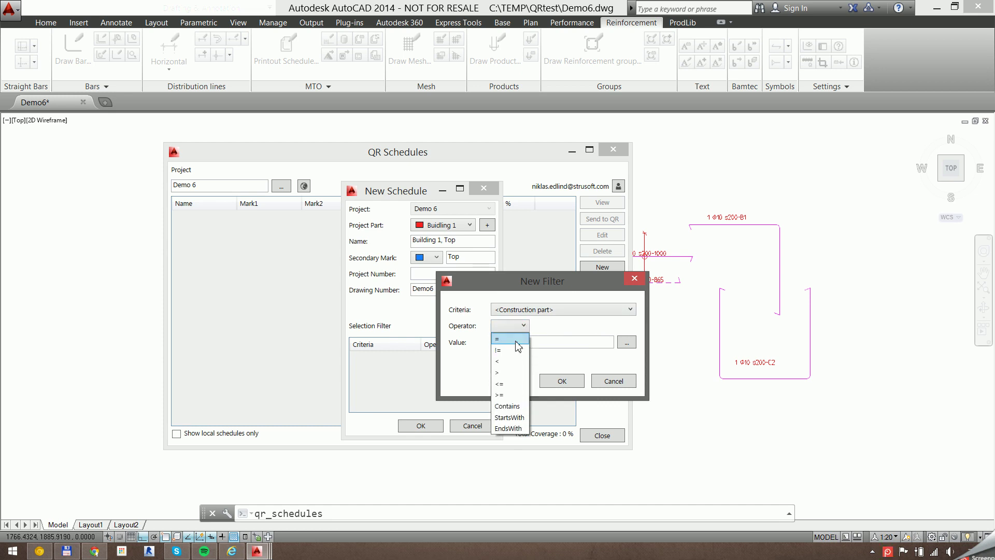
pyautogui.click(515, 340)
pyautogui.click(629, 343)
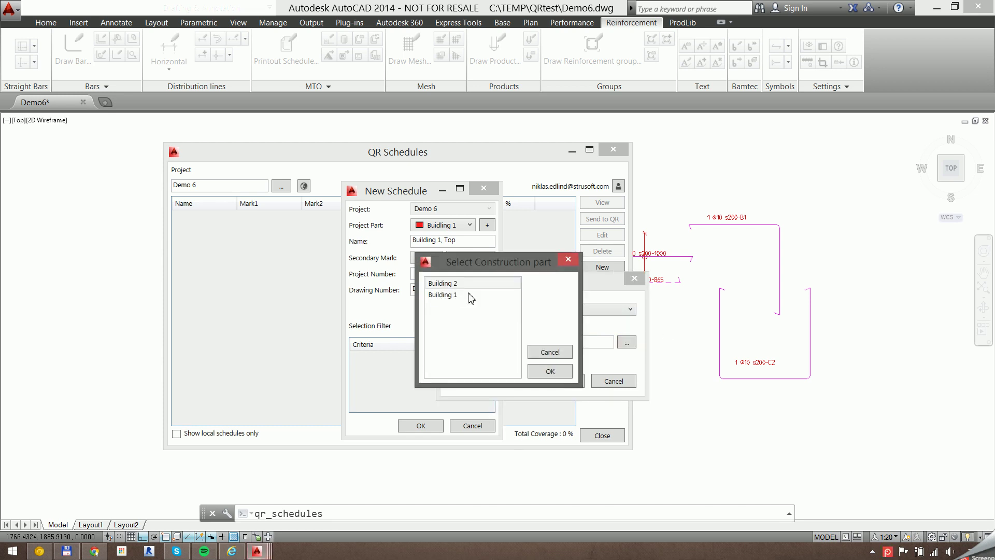
pyautogui.click(456, 294)
pyautogui.click(556, 371)
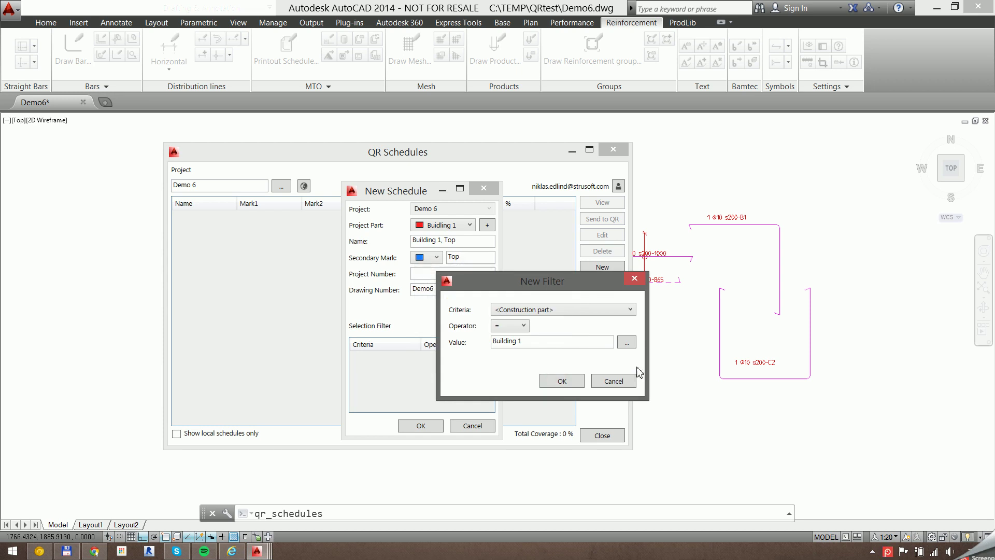
pyautogui.click(564, 384)
# - Add a Placement = TopSide filter and create the Building 1, Top schedule
pyautogui.click(469, 326)
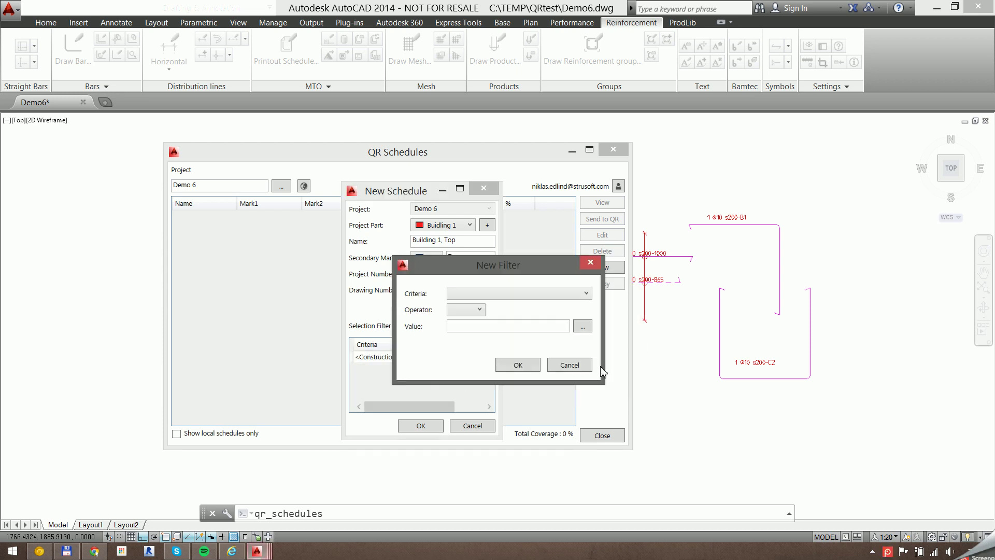
pyautogui.click(509, 293)
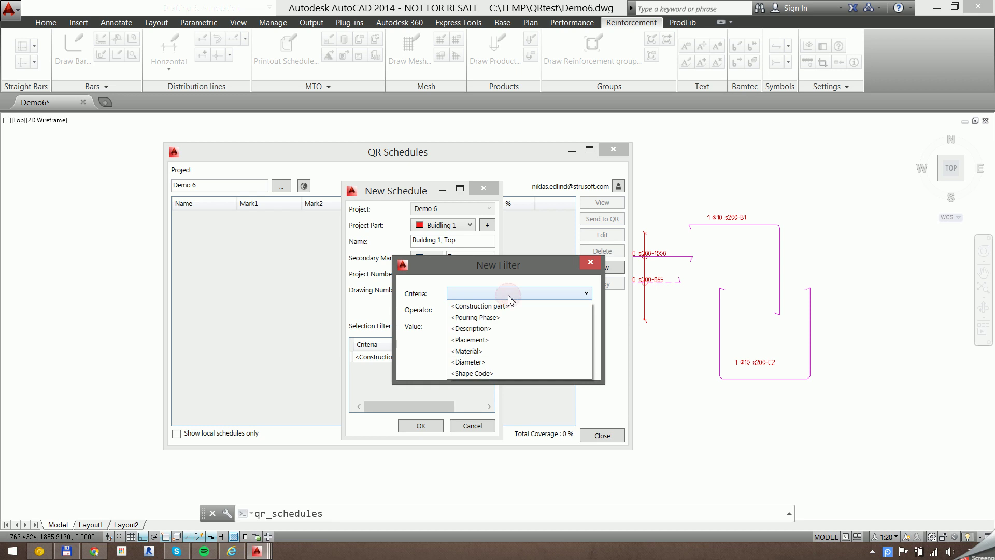
pyautogui.click(481, 341)
pyautogui.click(469, 310)
pyautogui.click(469, 319)
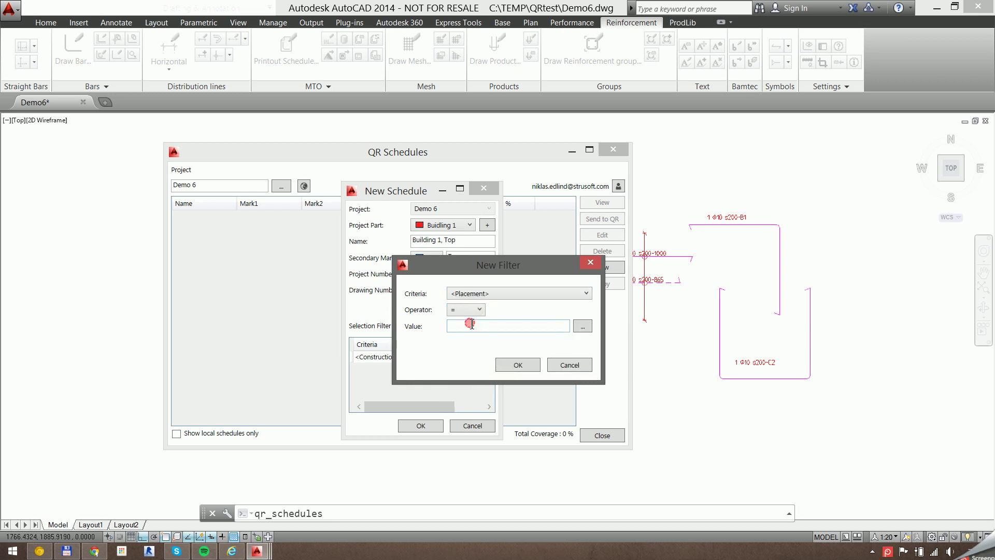
pyautogui.click(587, 326)
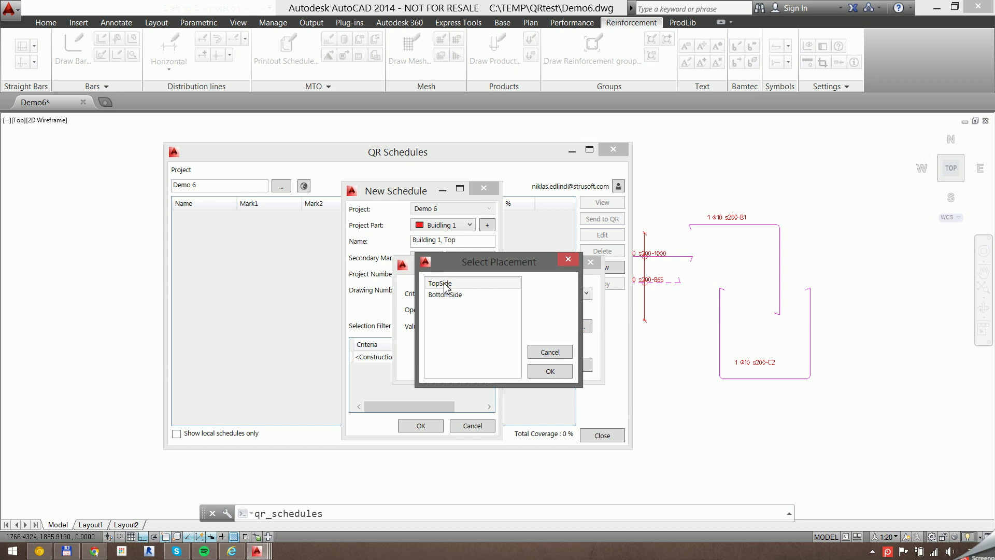
pyautogui.click(446, 283)
pyautogui.click(551, 371)
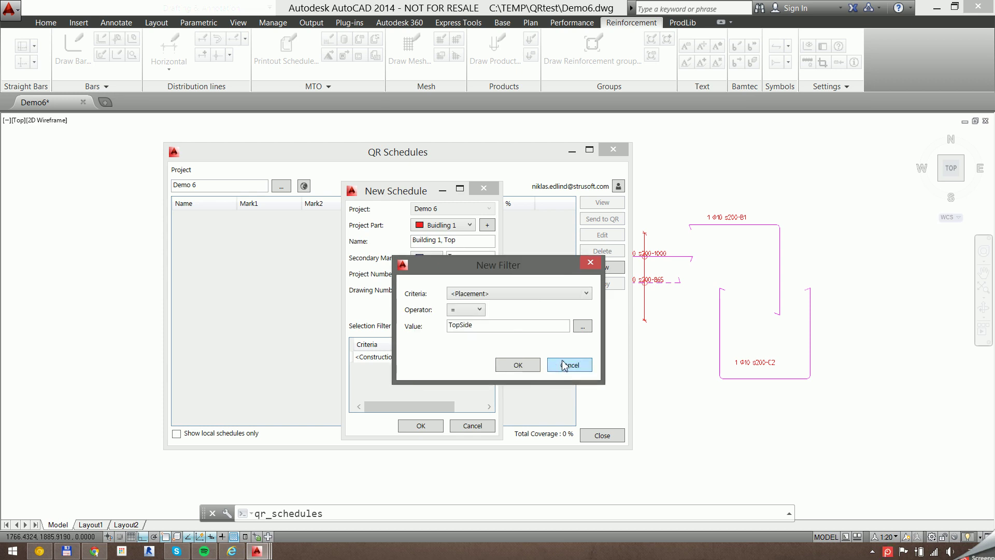
pyautogui.click(534, 294)
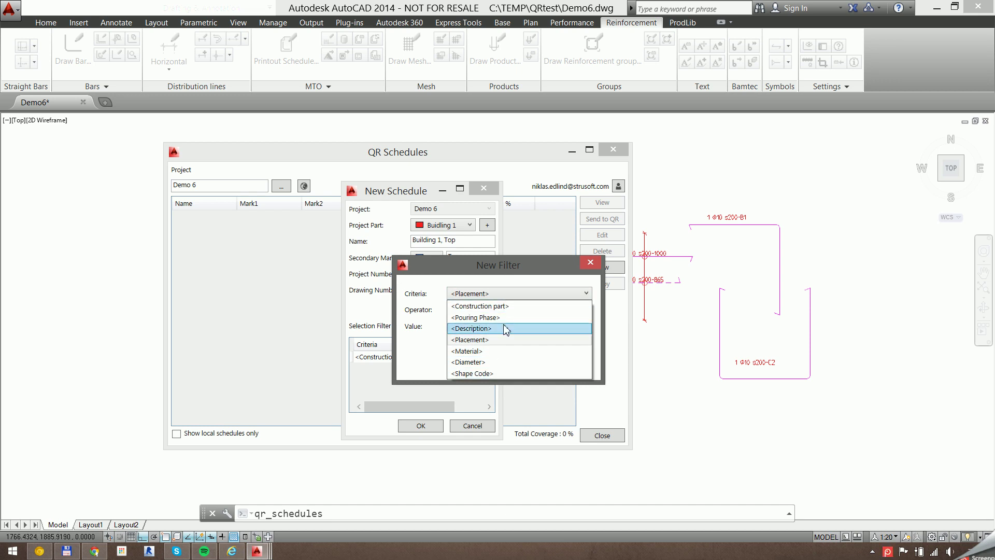
pyautogui.click(508, 279)
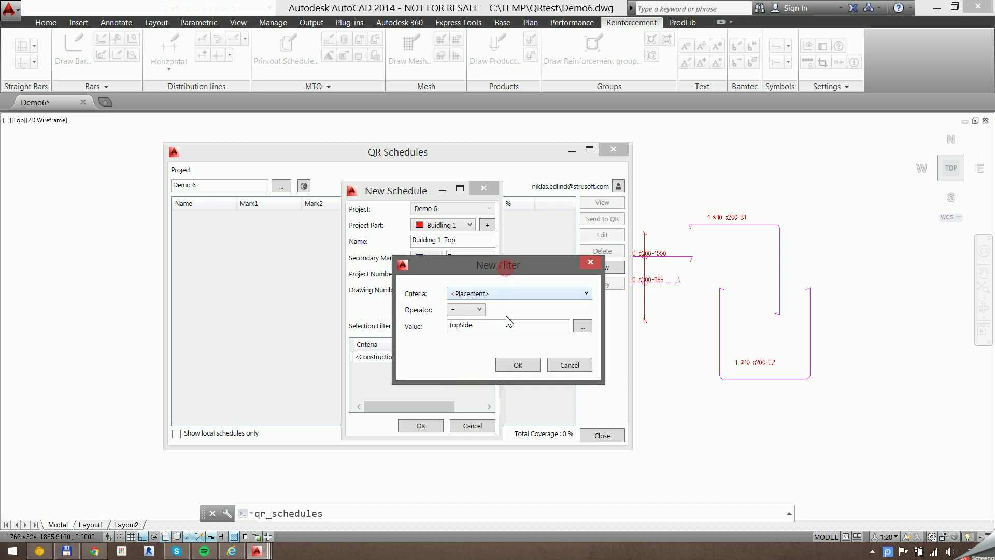
pyautogui.click(521, 366)
pyautogui.click(430, 426)
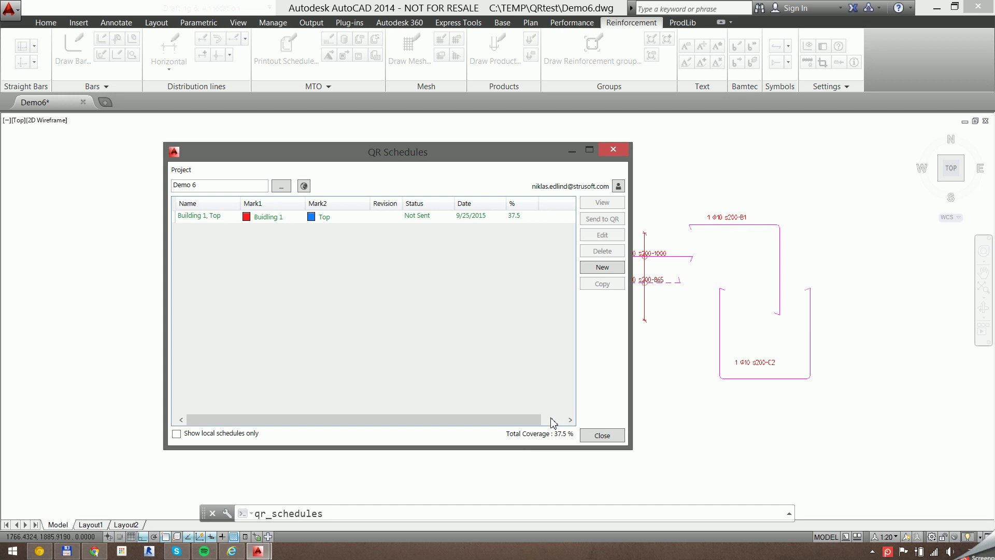
# - Read the Total Coverage explanation showing 37.5% for Building 1, Top
pyautogui.moveTo(550, 438)
# - Preview Building 1, Top's bars, send it to QR, and close the schedule windows
pyautogui.click(435, 219)
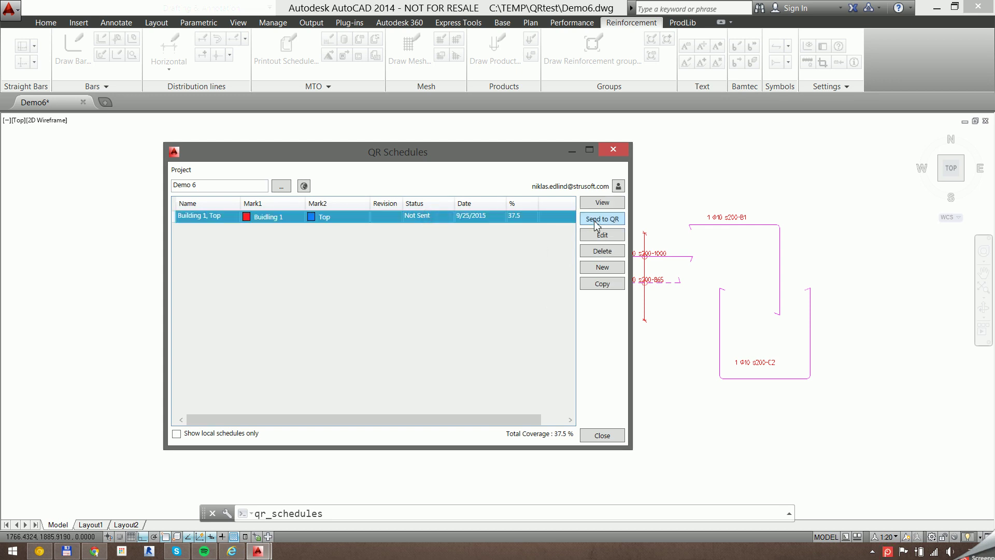
pyautogui.click(598, 203)
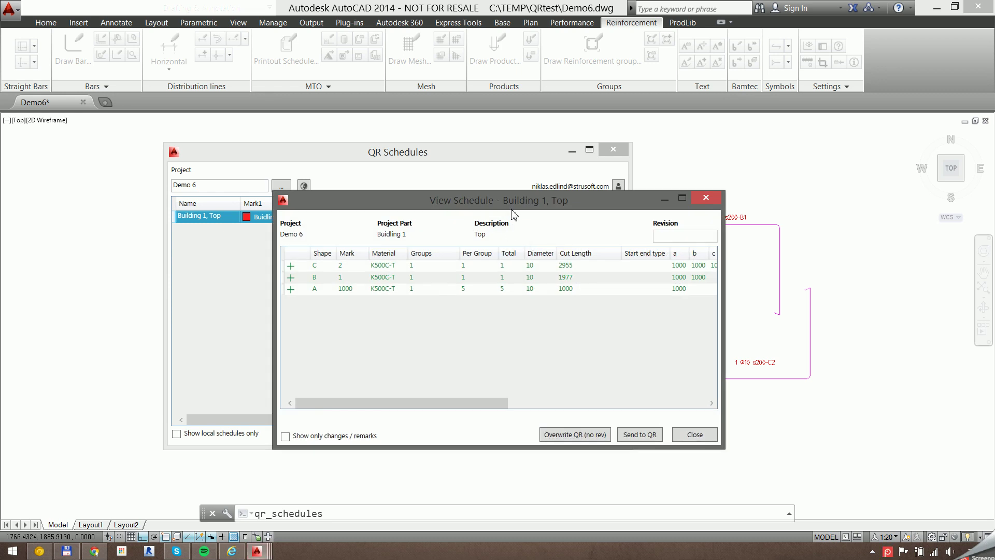
pyautogui.moveTo(513, 203); pyautogui.dragTo(467, 190)
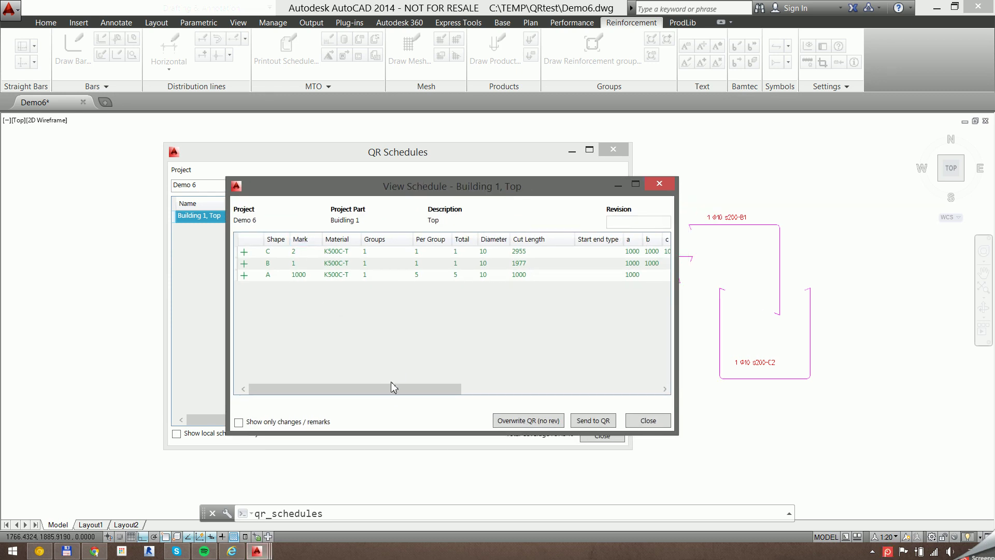
pyautogui.moveTo(392, 387); pyautogui.dragTo(405, 404)
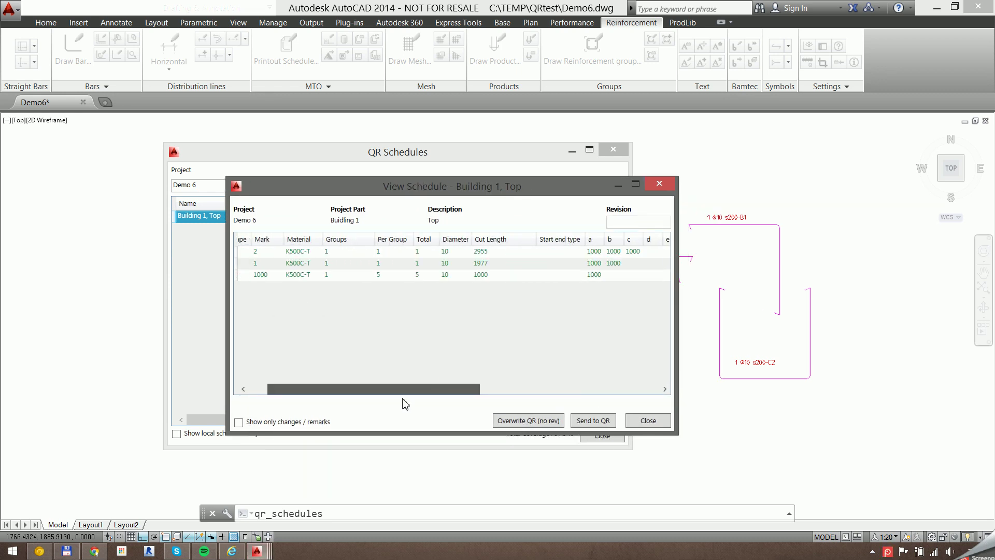
pyautogui.click(594, 422)
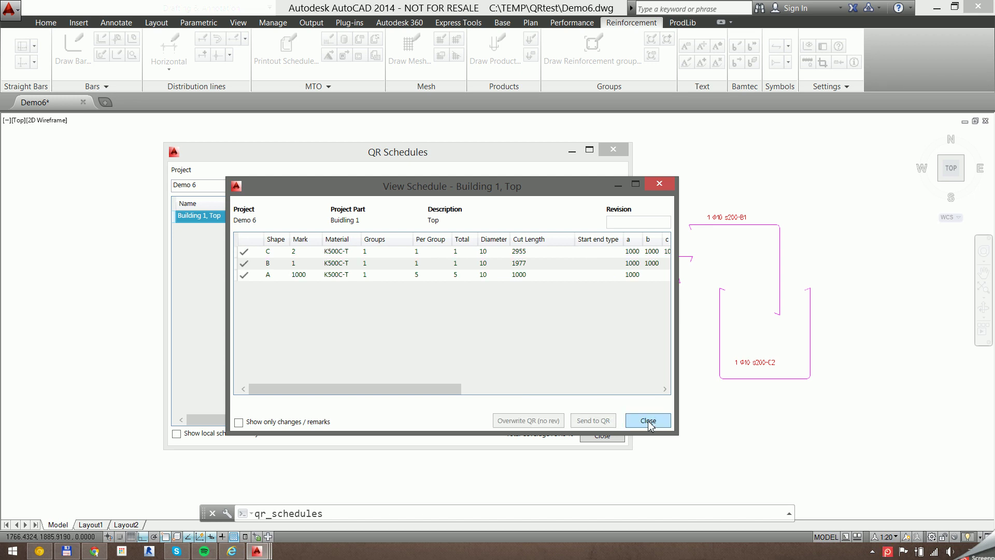
pyautogui.click(648, 421)
pyautogui.click(602, 437)
pyautogui.click(578, 367)
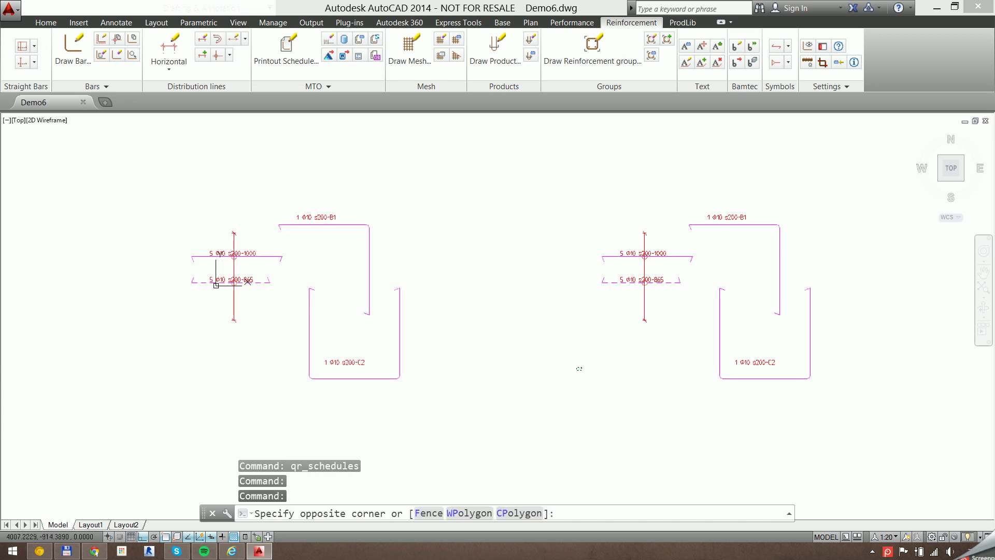
pyautogui.click(506, 437)
# - In Celsa QR, check the Building 1, Top listing under Demo 6 > Buidling 1, then close it
pyautogui.click(240, 554)
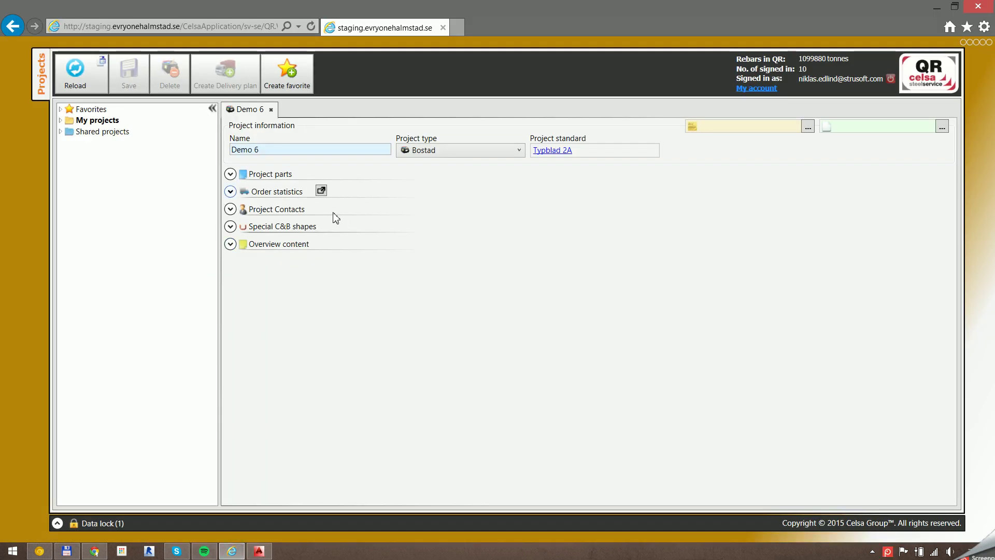
pyautogui.click(60, 120)
pyautogui.click(68, 153)
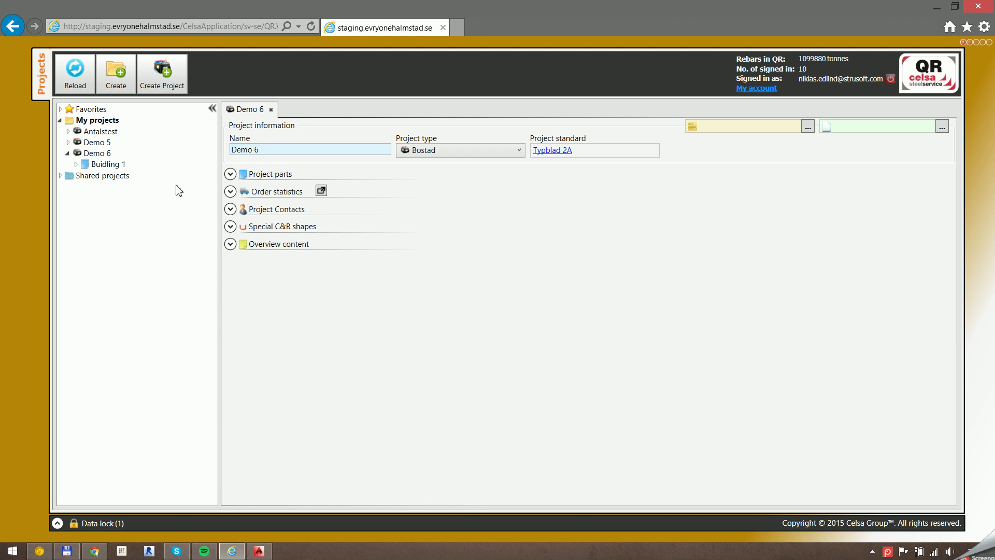
pyautogui.doubleClick(99, 155)
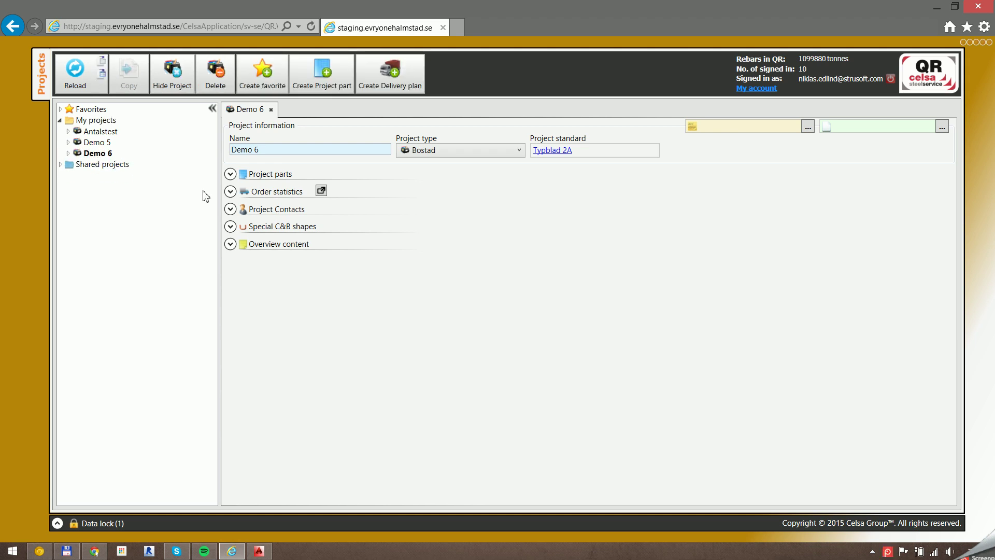
pyautogui.click(68, 153)
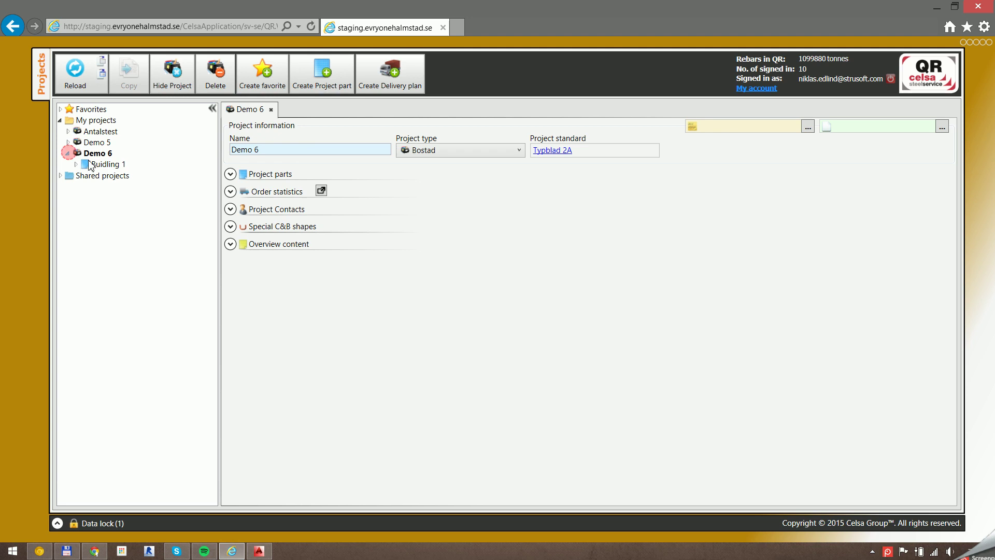
pyautogui.click(112, 164)
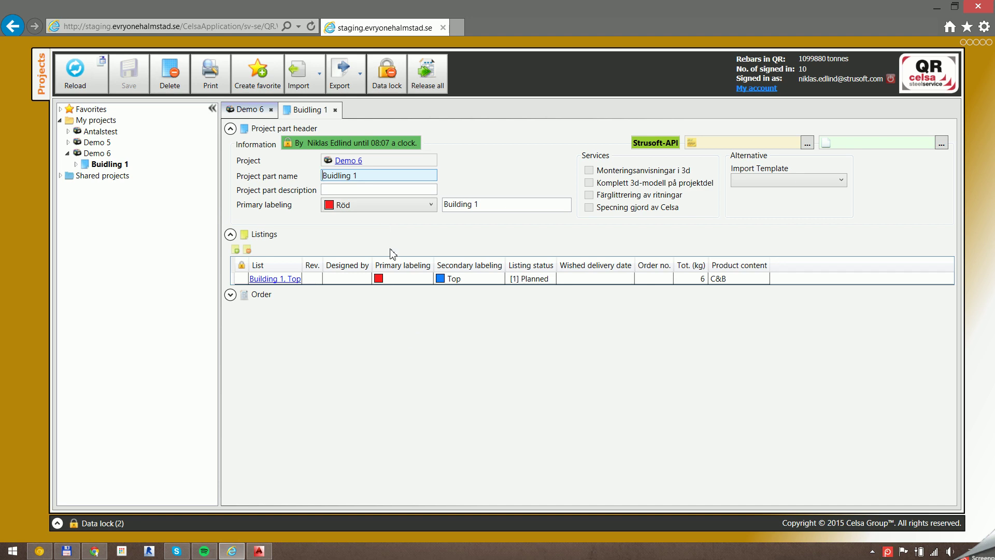
pyautogui.click(277, 279)
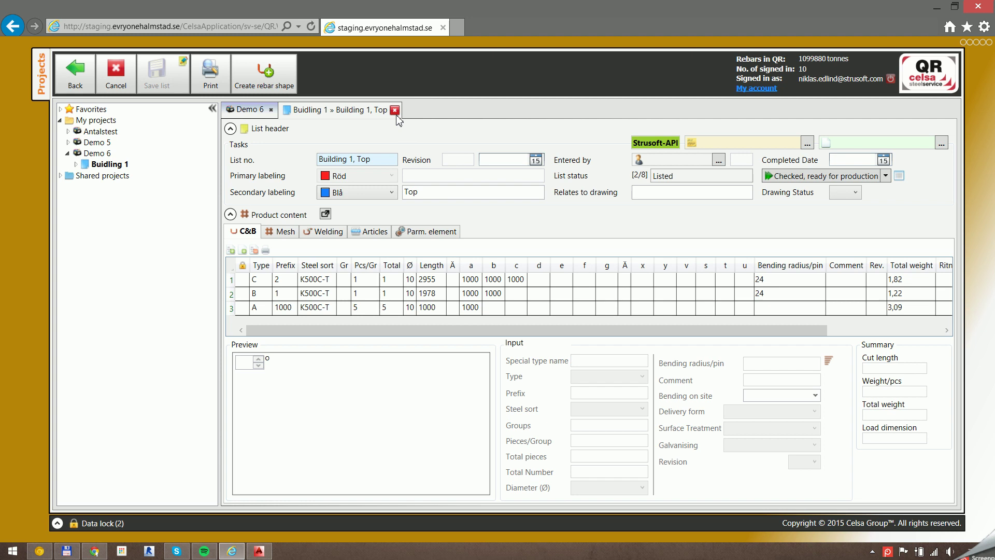
pyautogui.click(394, 109)
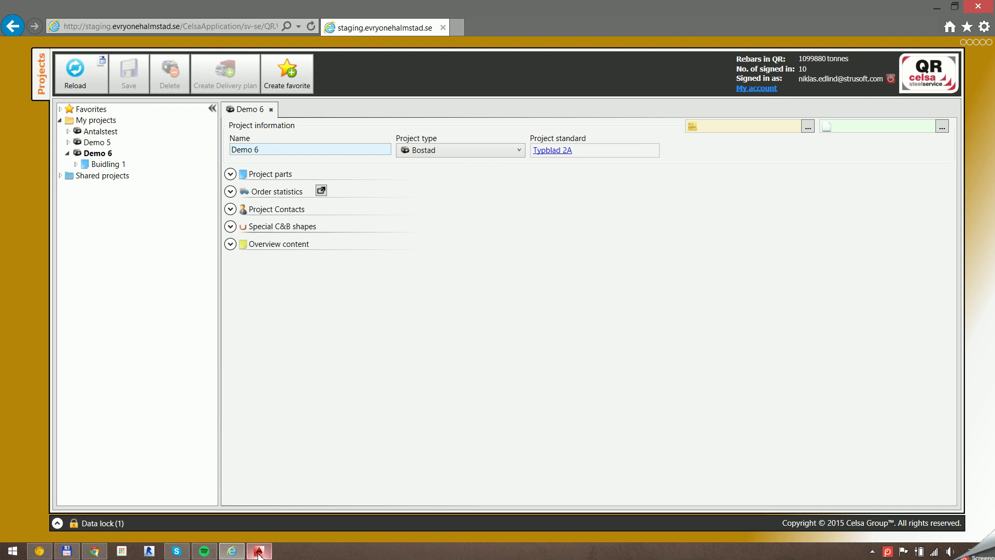
# - Back in AutoCAD, copy the Building 1, Top schedule in the QR Schedules manager
pyautogui.moveTo(257, 553)
pyautogui.click(273, 528)
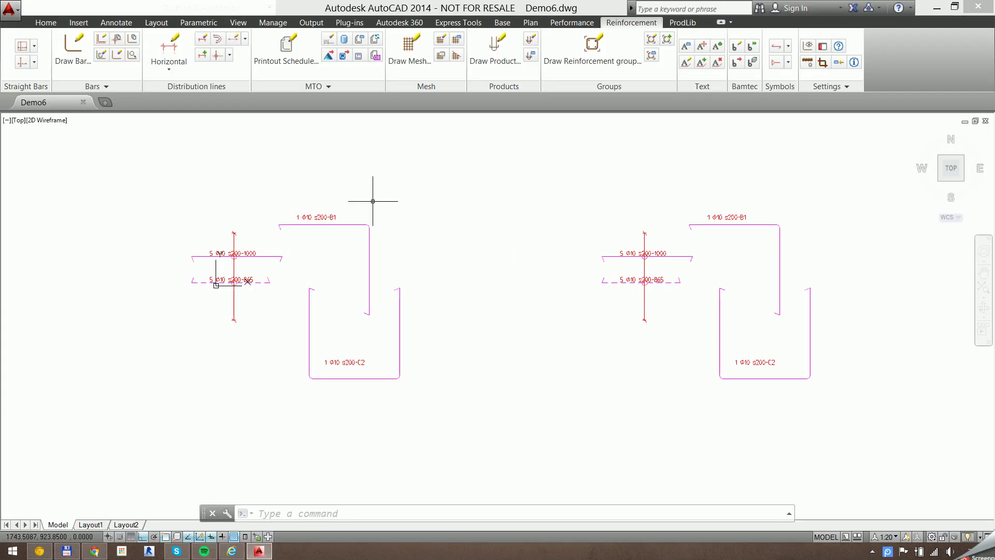
pyautogui.click(376, 55)
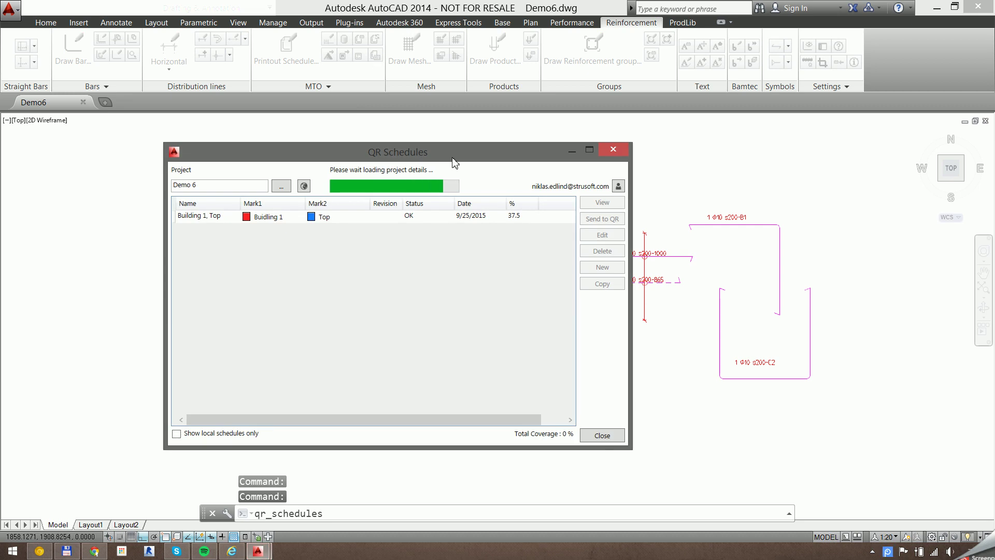
pyautogui.click(410, 221)
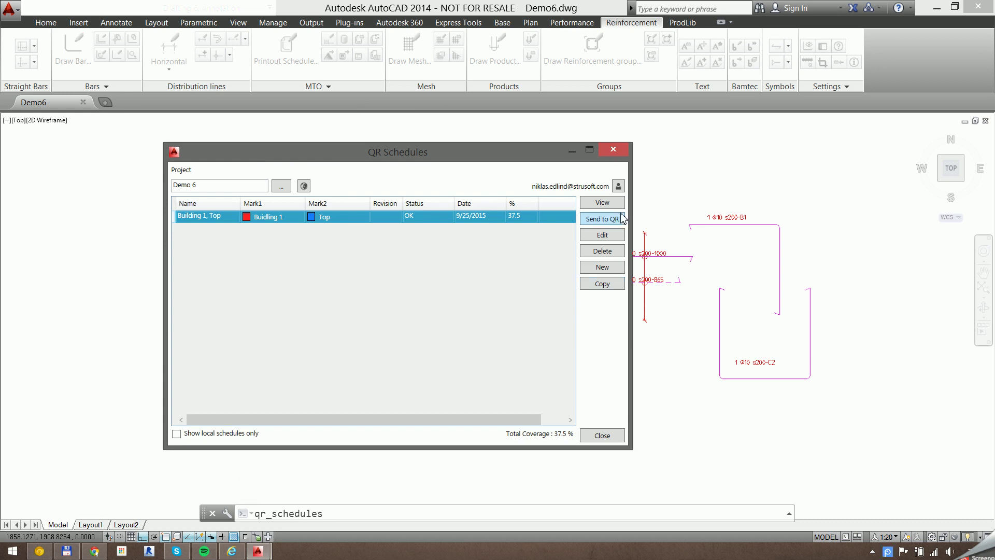
pyautogui.click(610, 290)
# - Rename the copy to Building 1, Bottom and make its secondary mark yellow
pyautogui.moveTo(487, 201); pyautogui.dragTo(517, 194)
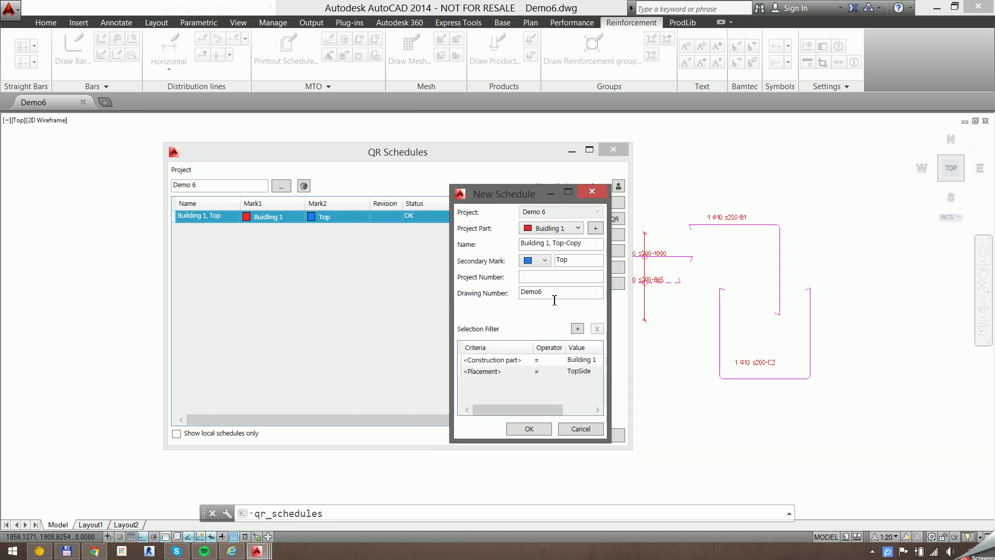
pyautogui.moveTo(553, 243); pyautogui.dragTo(605, 249)
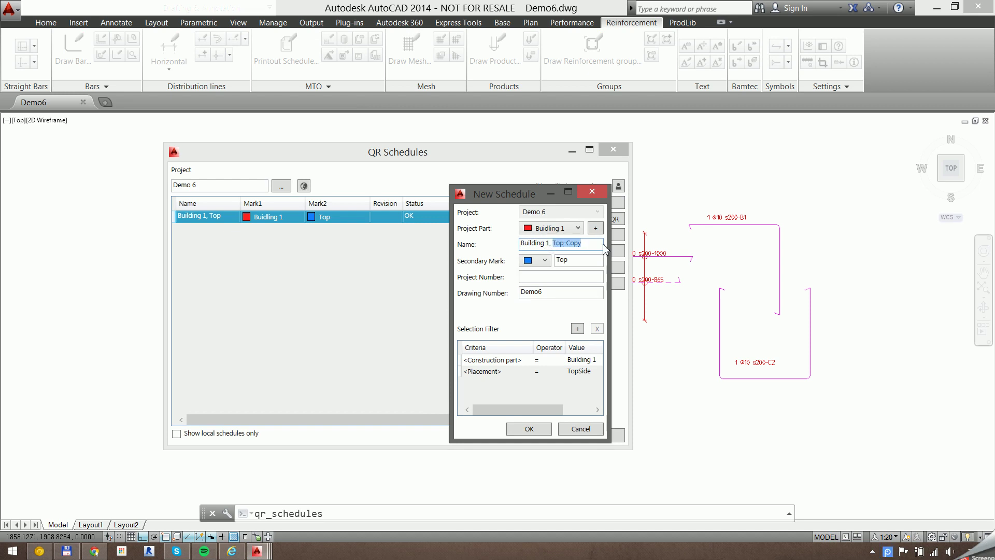
pyautogui.write('Bottom')
pyautogui.click(542, 261)
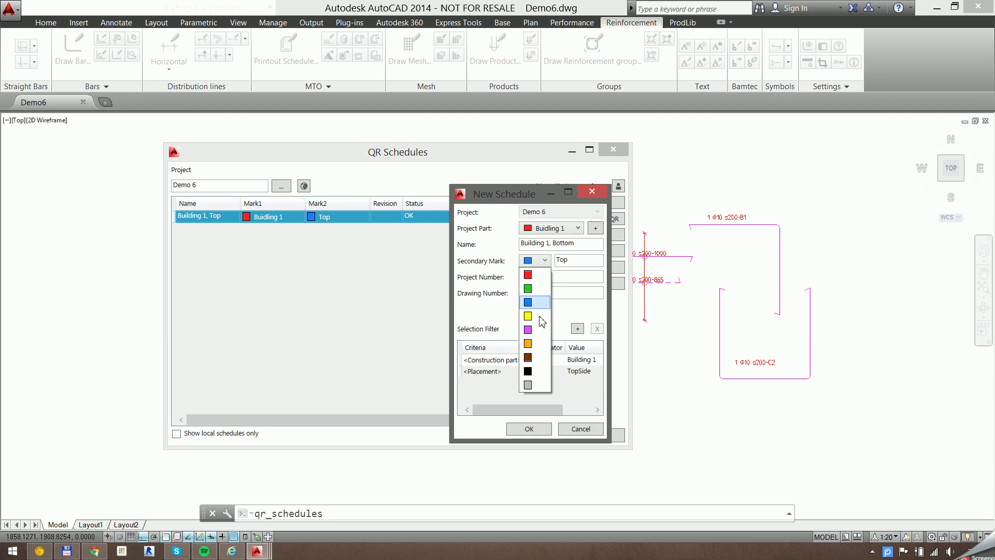
pyautogui.click(538, 316)
pyautogui.doubleClick(577, 261)
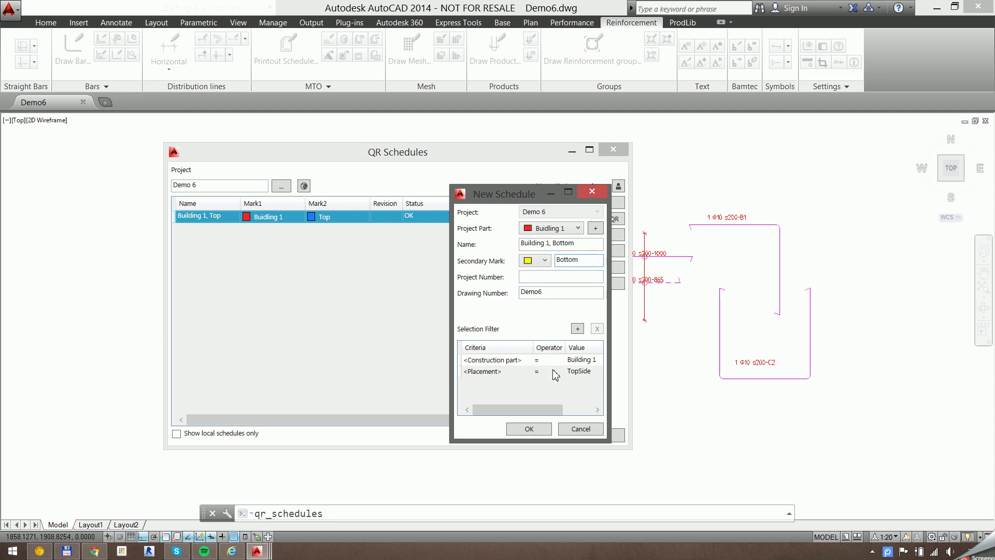
# - Replace the TopSide filter with Placement = BottomSide and create the schedule
pyautogui.click(583, 371)
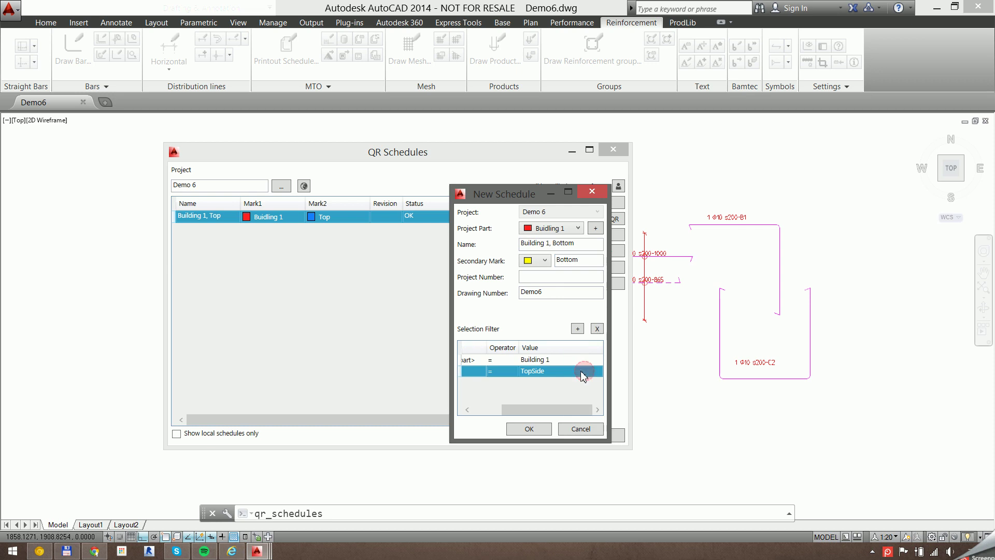
pyautogui.click(596, 328)
pyautogui.click(577, 329)
pyautogui.click(560, 293)
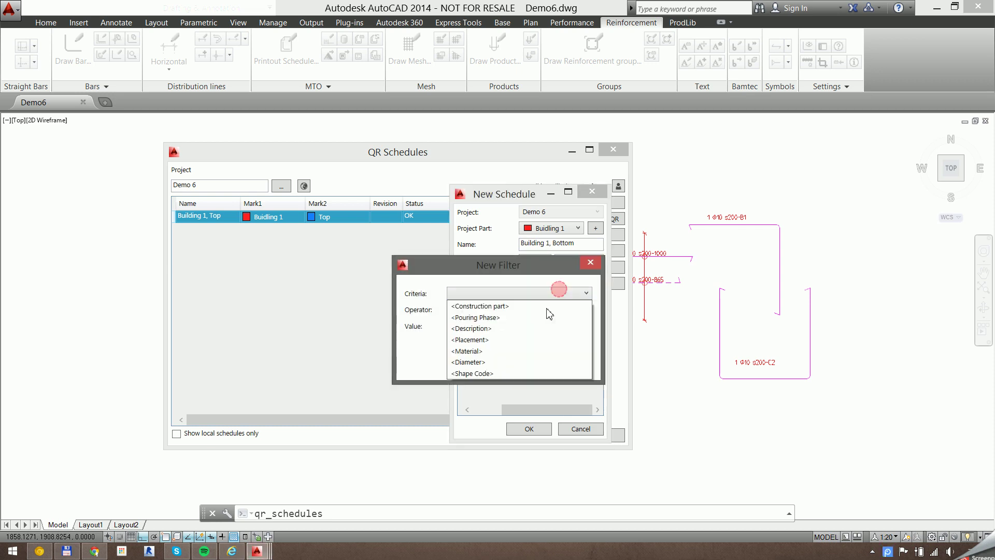
pyautogui.click(490, 339)
pyautogui.click(479, 309)
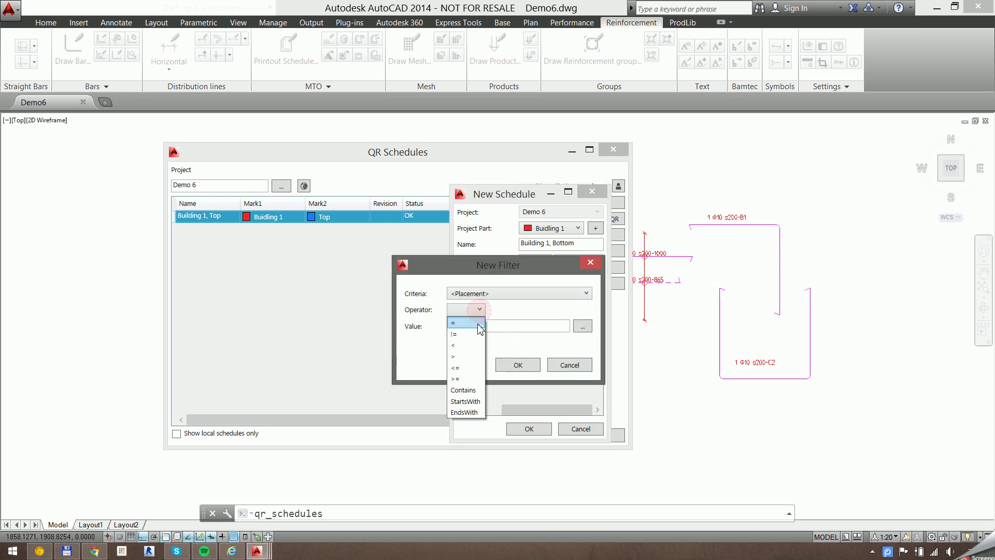
pyautogui.click(477, 324)
pyautogui.click(583, 326)
pyautogui.click(452, 295)
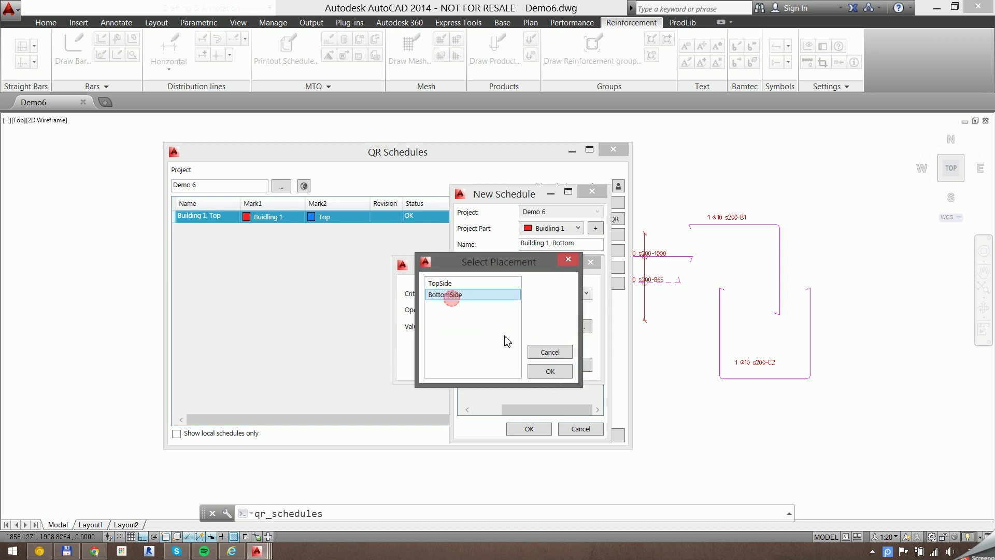
pyautogui.click(550, 371)
pyautogui.click(537, 366)
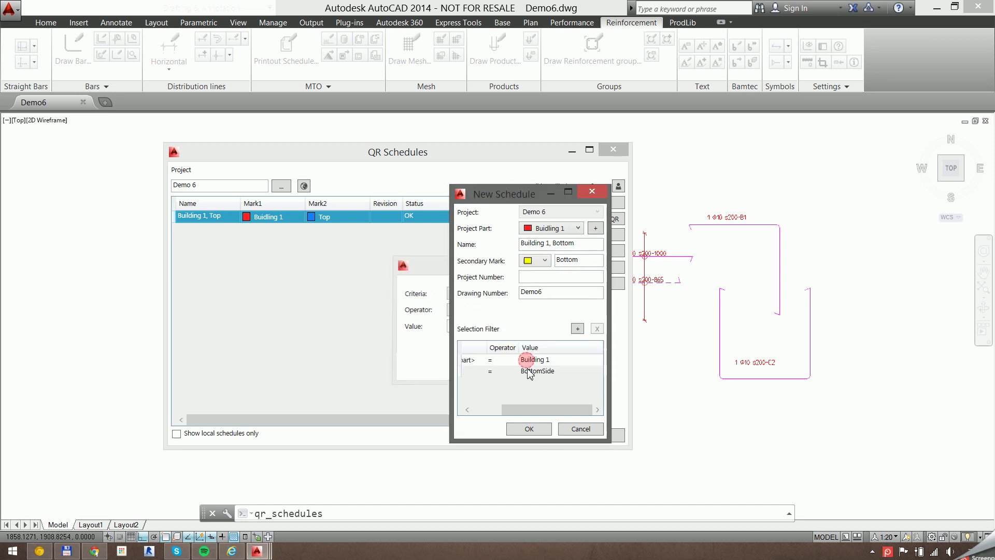
pyautogui.click(532, 429)
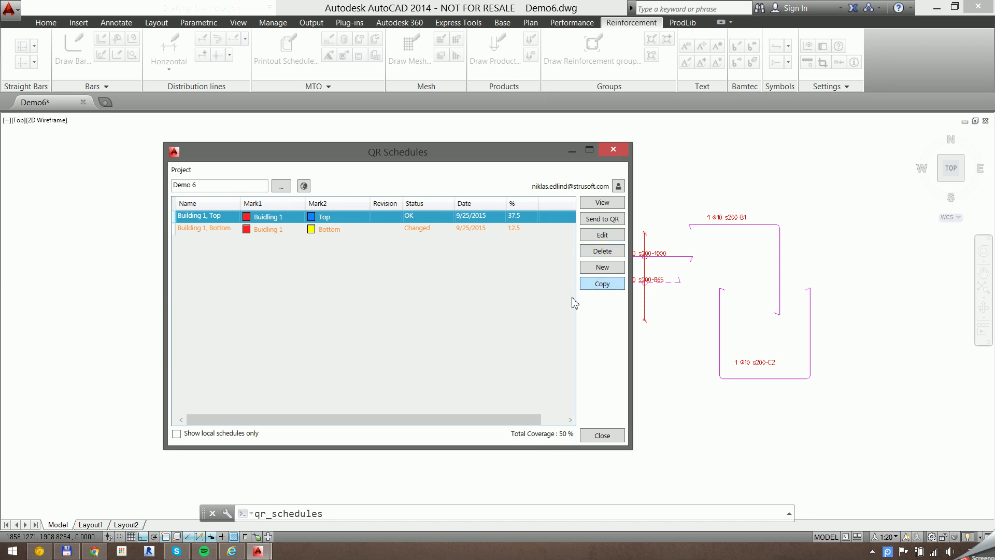
# - Copy Building 1, Top and create a green project part 'Building 2' for it
pyautogui.click(602, 283)
pyautogui.click(570, 235)
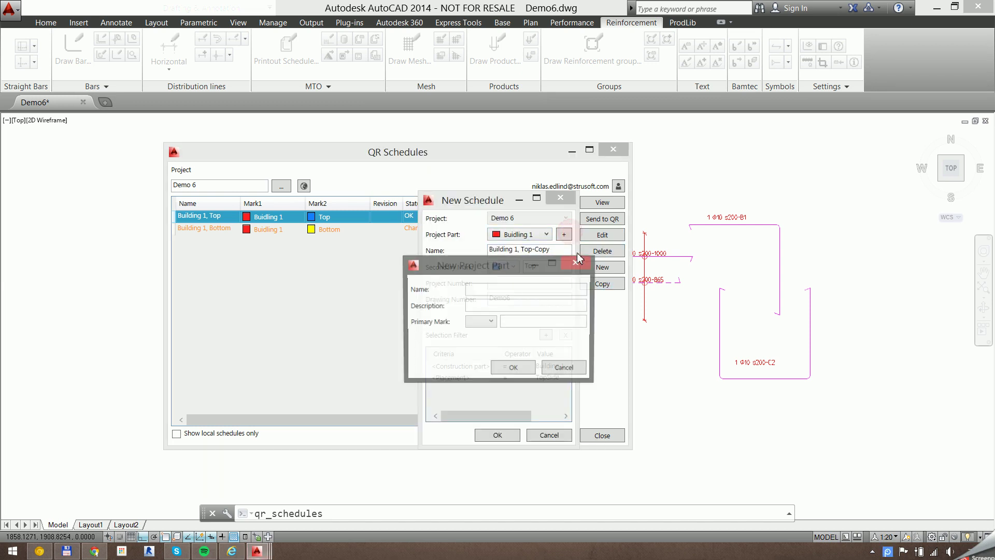
pyautogui.write('Build')
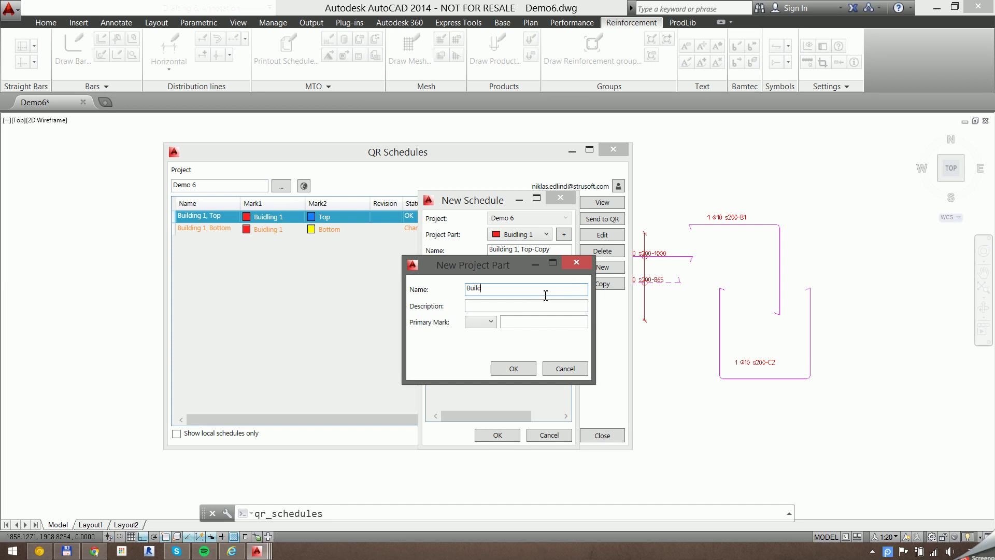
pyautogui.write('ing 2')
pyautogui.click(483, 324)
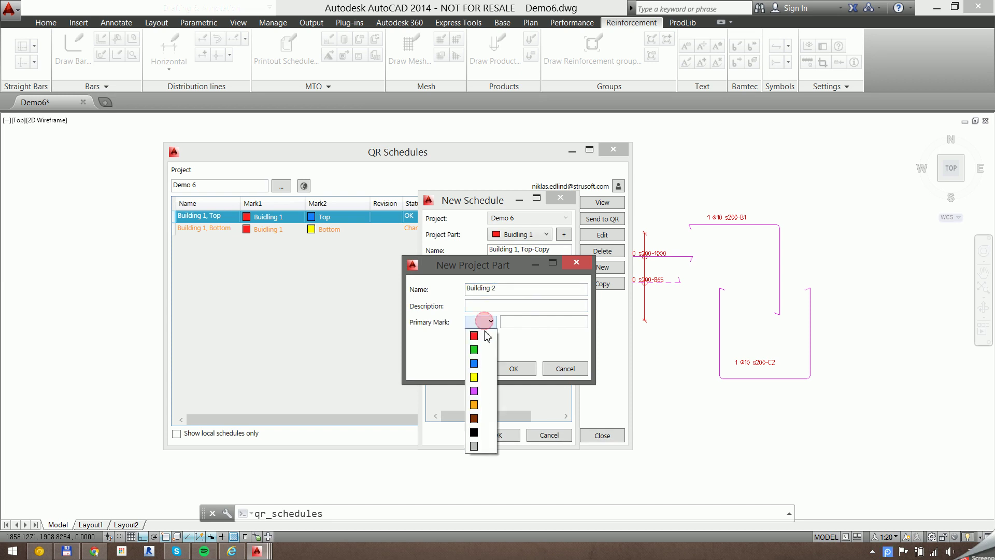
pyautogui.click(477, 345)
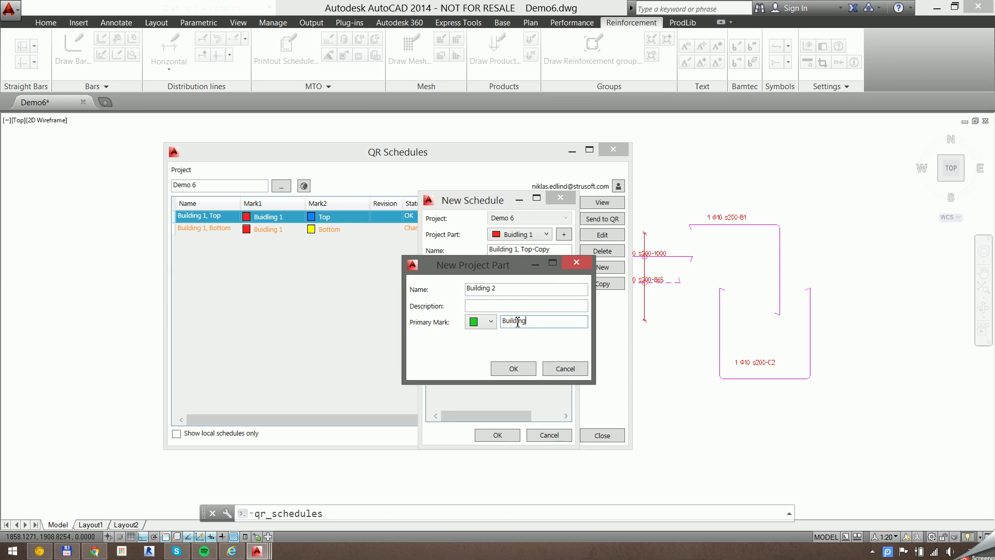
pyautogui.click(517, 323)
pyautogui.write('Building 2')
pyautogui.click(521, 369)
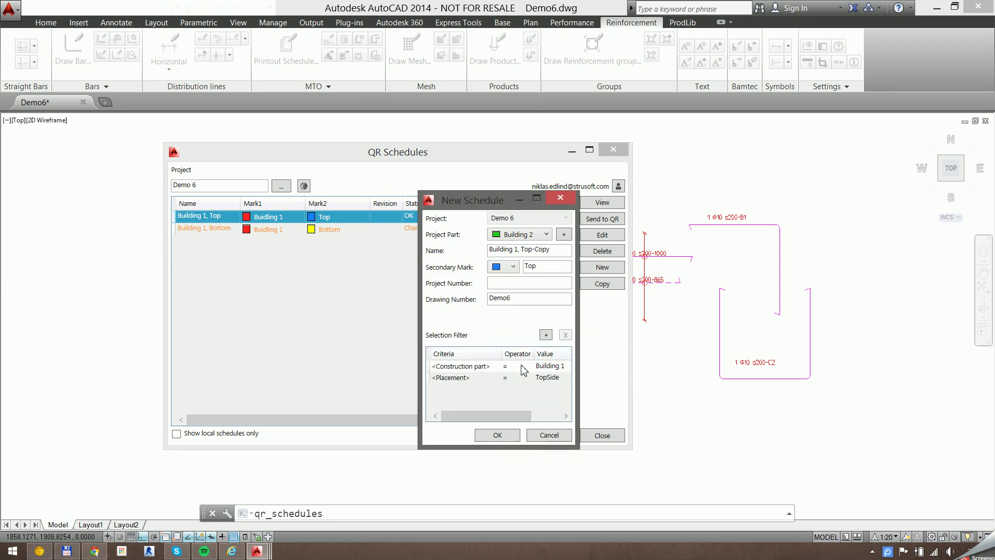
# - Rename the schedule to Building 2, Top and set its construction part filter to Building 2
pyautogui.doubleClick(516, 250)
pyautogui.press('Delete')
pyautogui.press('Delete')
pyautogui.moveTo(540, 251); pyautogui.dragTo(564, 250)
pyautogui.click(553, 365)
pyautogui.click(554, 366)
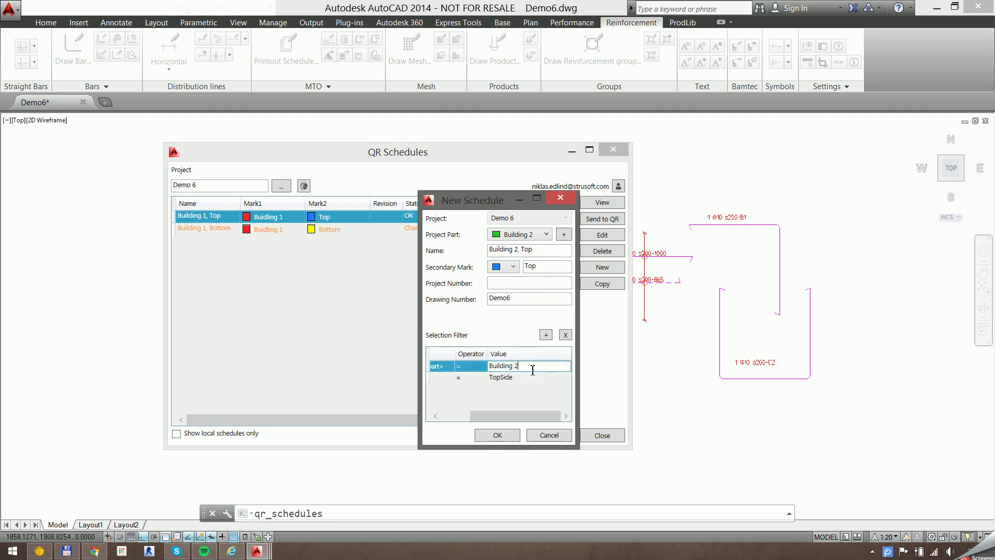
pyautogui.write('2')
pyautogui.click(520, 378)
# - Create Building 2, Top, then copy it as 'Building 2, Bottom' with a yellow Bottom mark
pyautogui.click(498, 435)
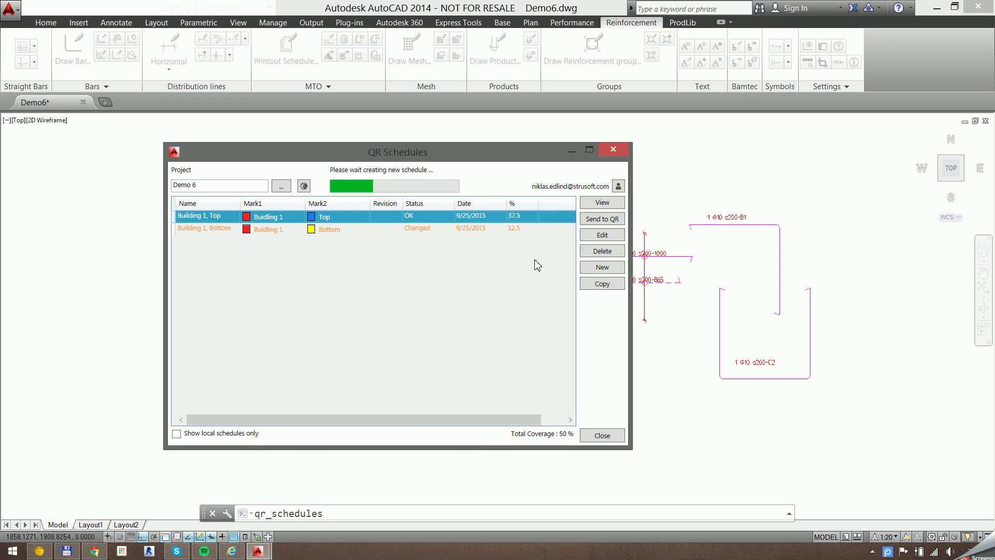
pyautogui.click(402, 243)
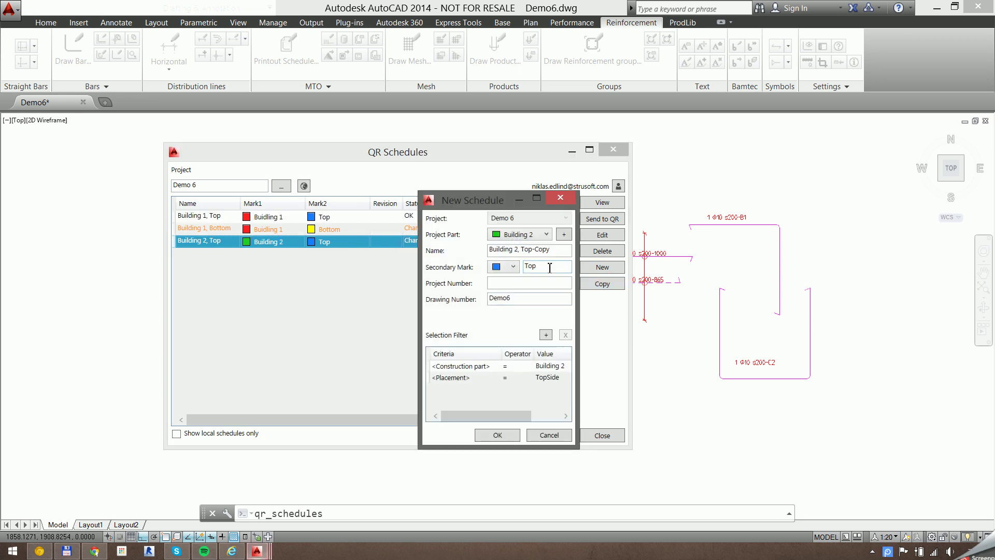
pyautogui.moveTo(521, 249); pyautogui.dragTo(578, 257)
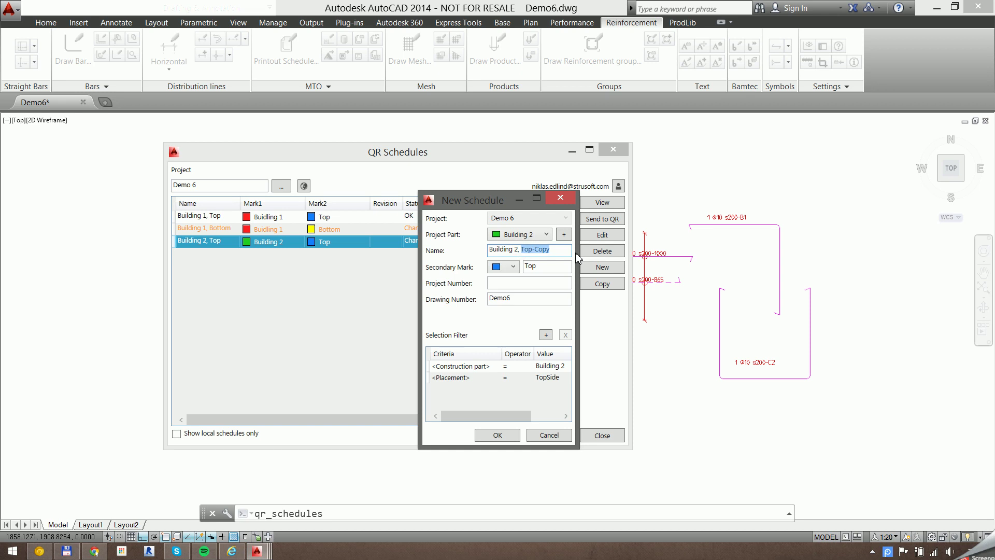
pyautogui.write('Bottom')
pyautogui.click(513, 266)
pyautogui.click(506, 326)
pyautogui.moveTo(538, 268); pyautogui.dragTo(501, 272)
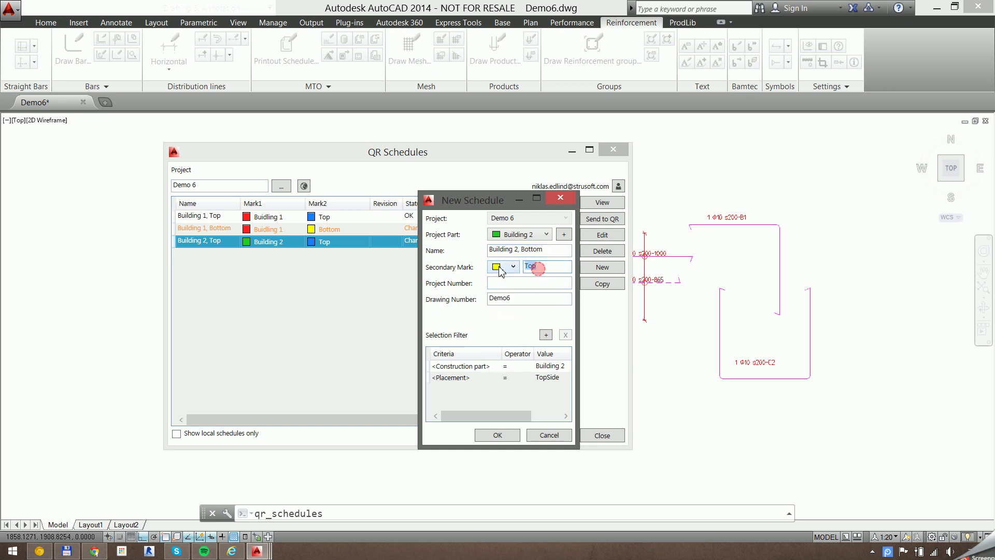
pyautogui.write('Bottom')
# - Remove the TopSide placement filter and add a new filter on Placement
pyautogui.click(555, 379)
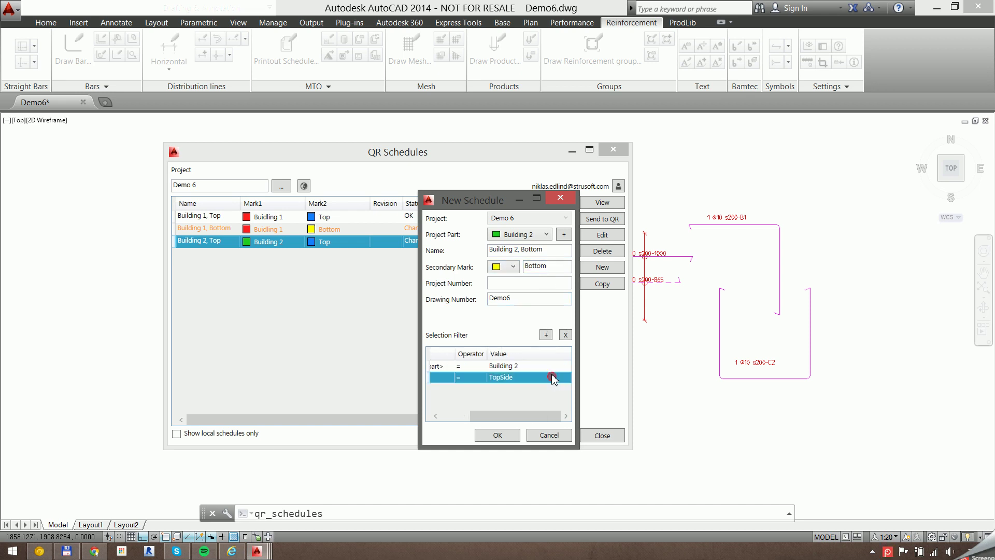
pyautogui.click(565, 334)
pyautogui.click(546, 335)
pyautogui.click(507, 294)
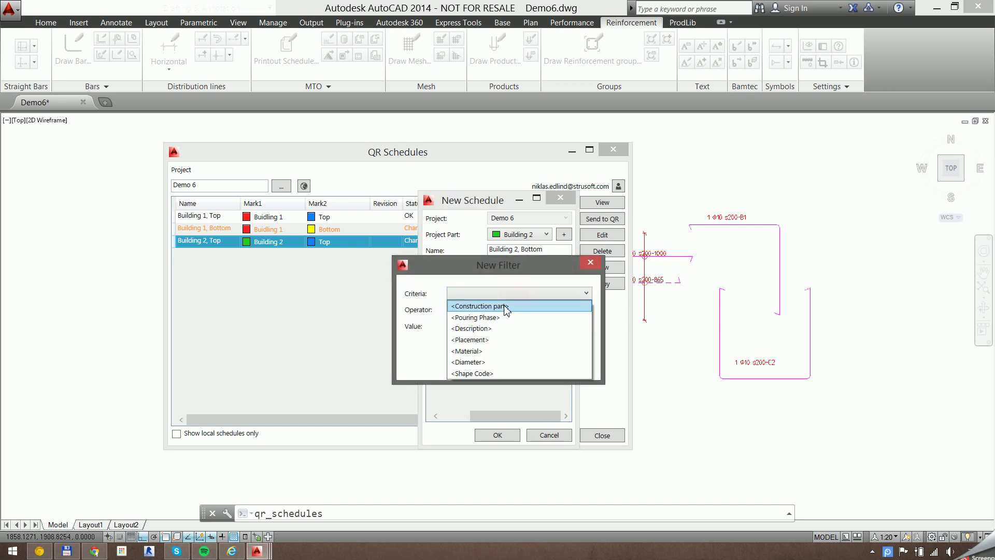
pyautogui.click(506, 307)
pyautogui.click(517, 294)
pyautogui.click(489, 344)
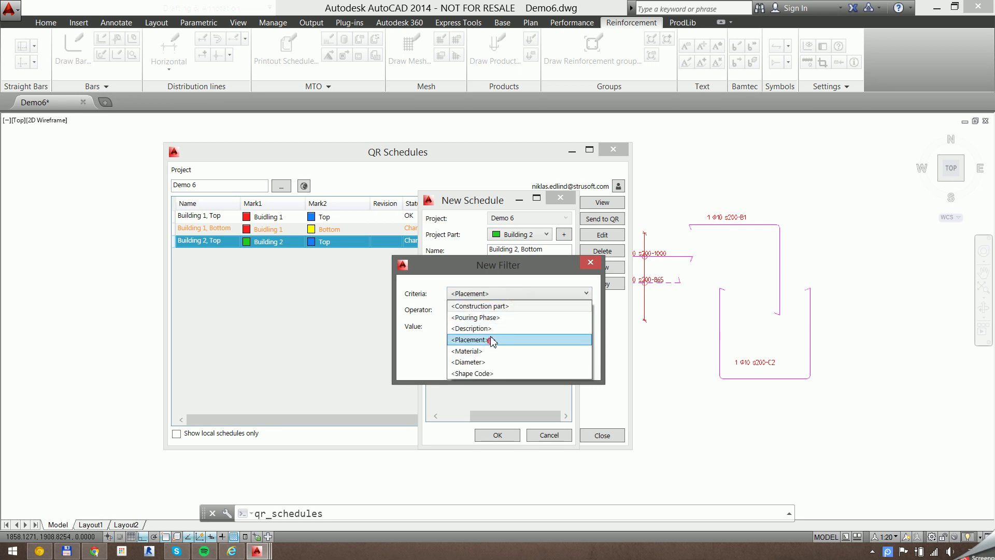
# - Set the filter to Placement = BottomSide and create the Building 2, Bottom schedule
pyautogui.click(480, 310)
pyautogui.click(465, 319)
pyautogui.click(583, 326)
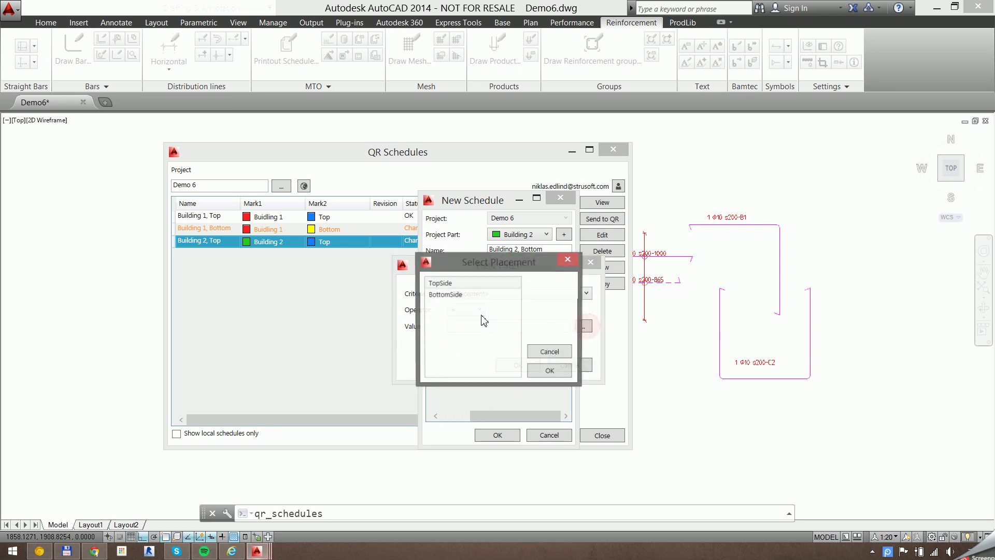
pyautogui.click(445, 297)
pyautogui.click(550, 371)
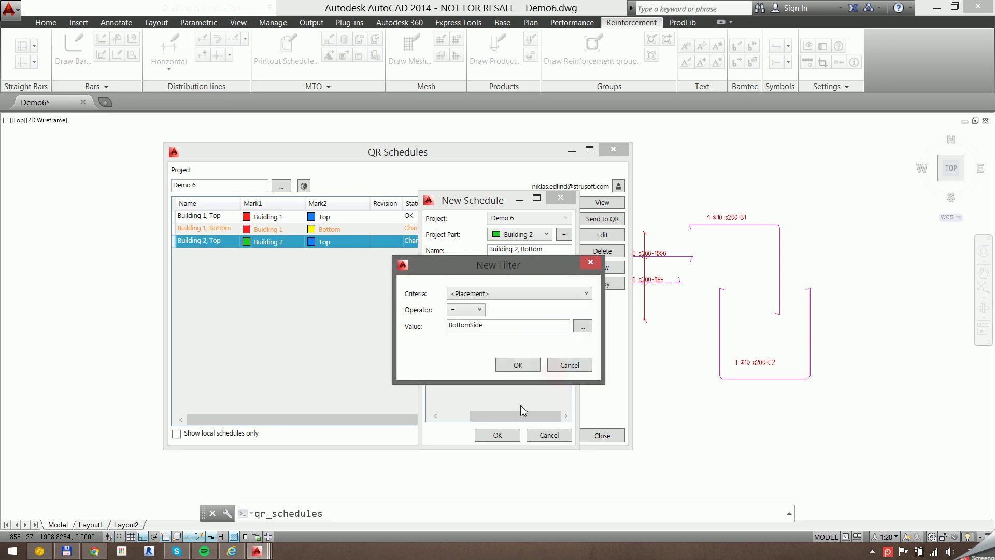
pyautogui.click(506, 374)
pyautogui.click(498, 436)
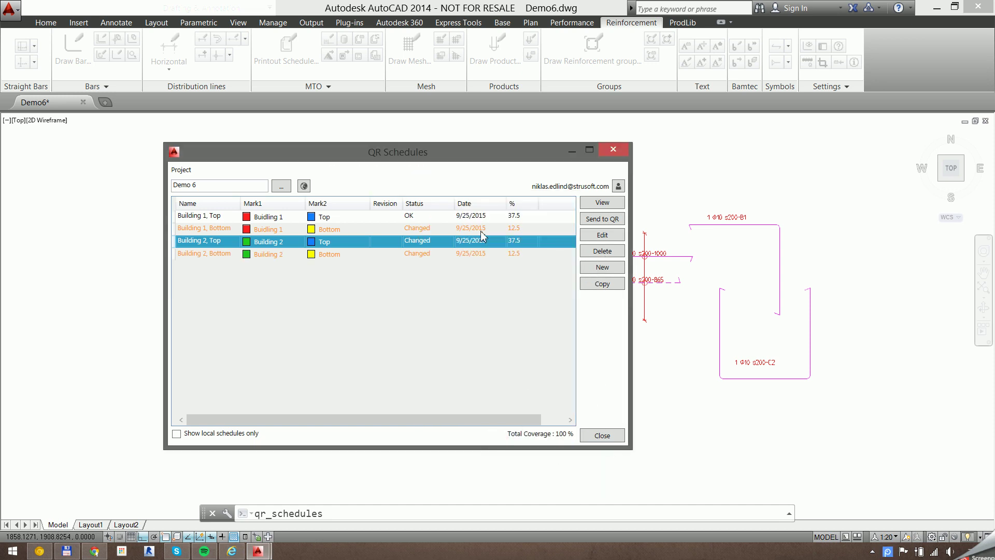
# - Send Building 1, Bottom, Building 2, Top and Building 2, Bottom to QR, each becoming OK
pyautogui.click(456, 230)
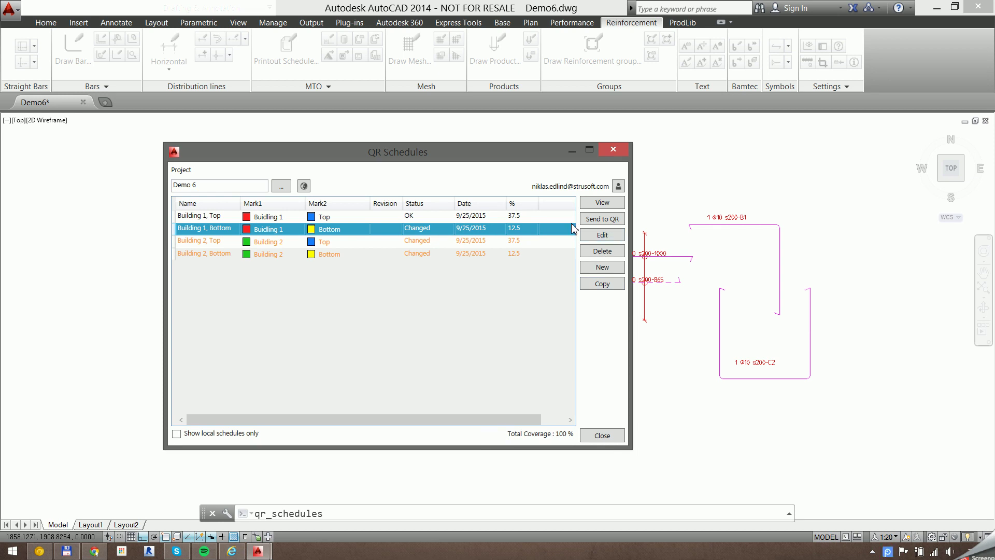
pyautogui.click(599, 221)
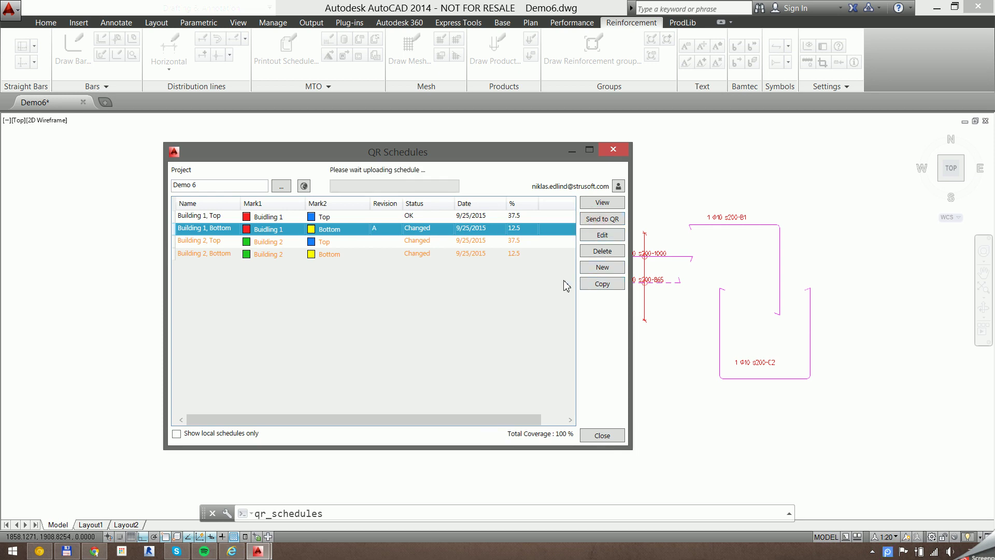
pyautogui.click(428, 243)
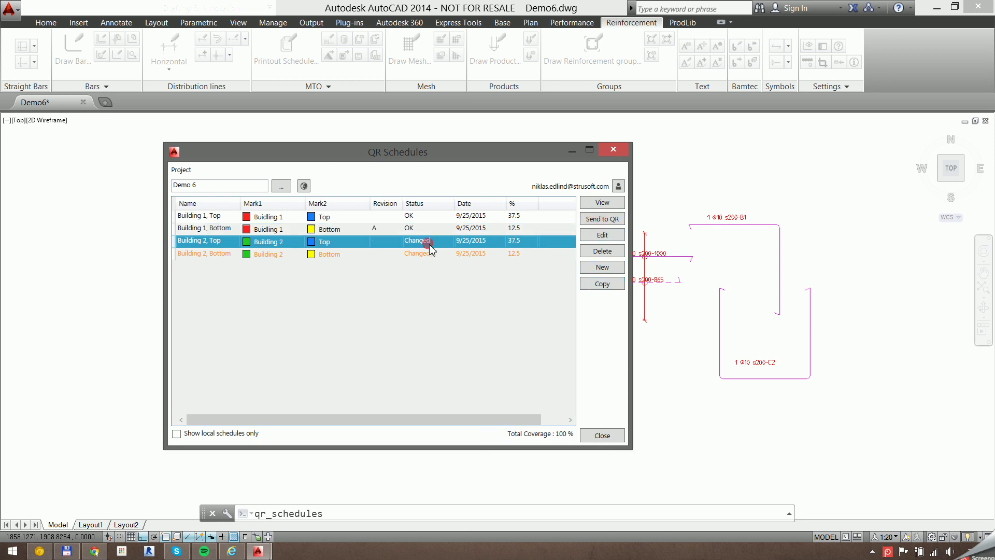
pyautogui.click(601, 220)
pyautogui.click(421, 254)
pyautogui.click(604, 220)
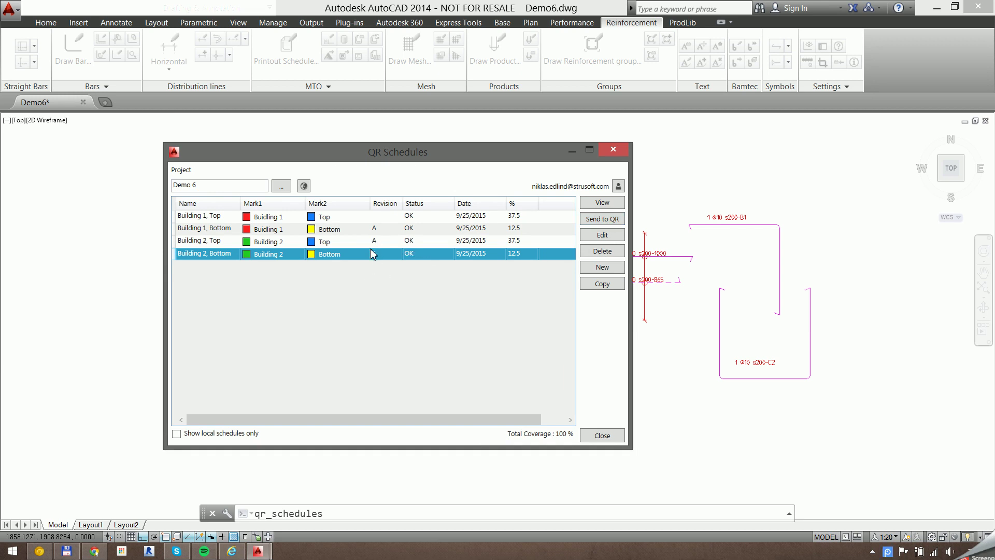
pyautogui.click(403, 242)
pyautogui.click(416, 255)
# - Close the QR Schedules list and centre the view on the left rebar detail
pyautogui.click(602, 436)
pyautogui.click(507, 332)
pyautogui.click(497, 330)
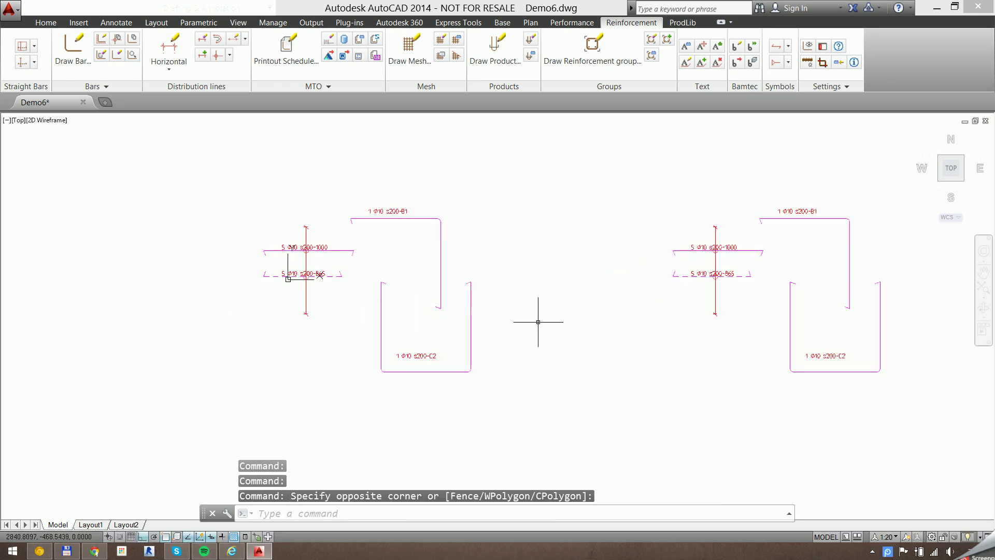
pyautogui.scroll(2, 353, 345)
pyautogui.scroll(2, 345, 296)
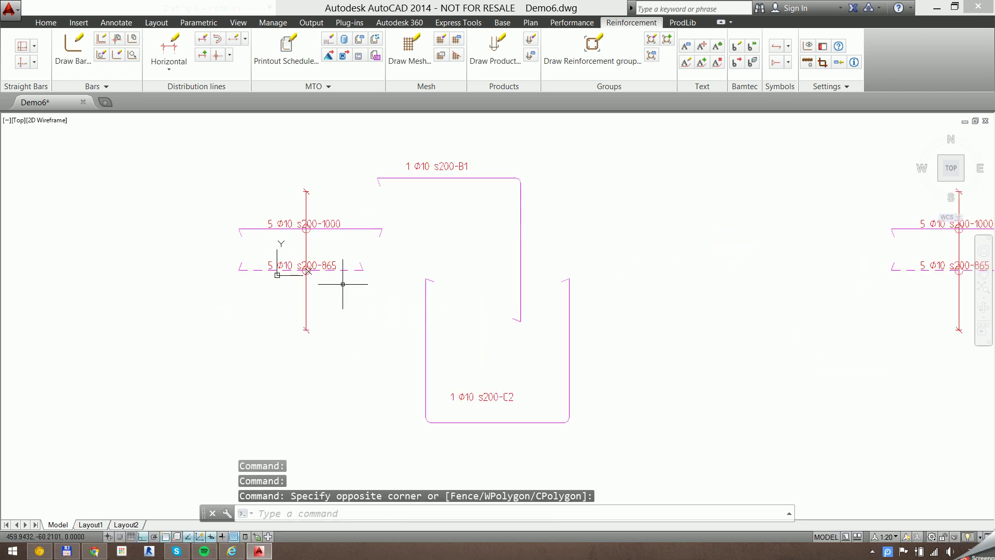
pyautogui.moveTo(457, 188); pyautogui.dragTo(388, 223)
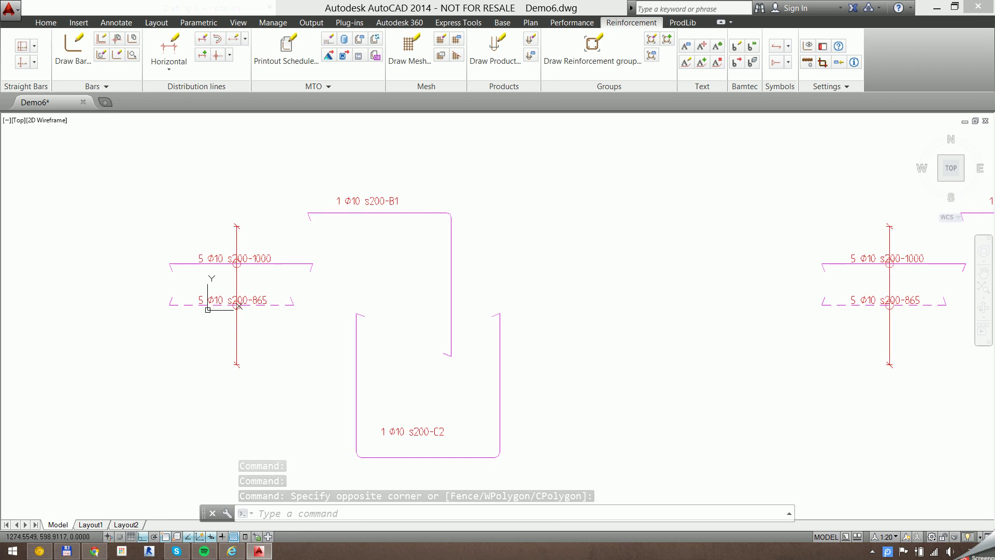
# - Draw a shape code D bar for construction part Building 1 and place it at rotation 0
pyautogui.click(73, 49)
pyautogui.click(518, 157)
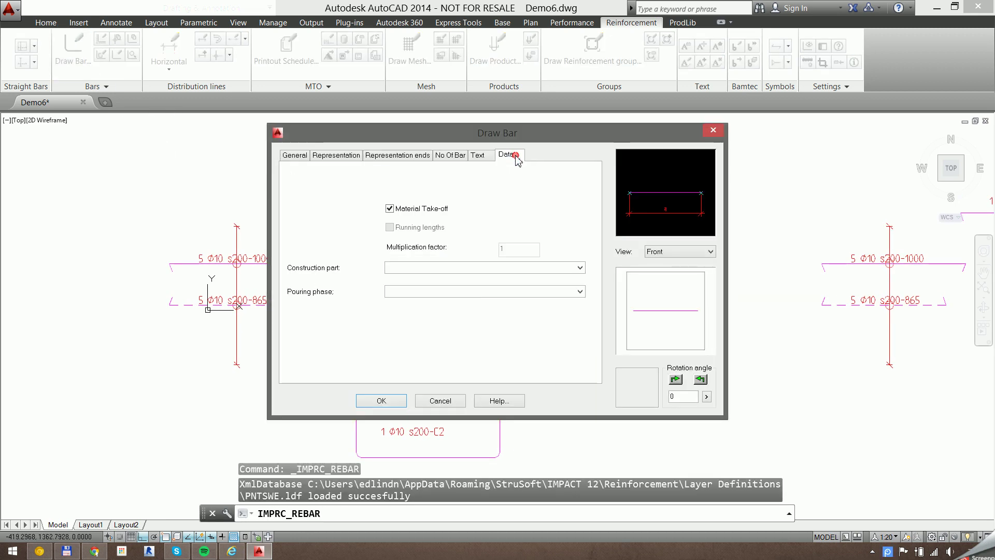
pyautogui.click(530, 278)
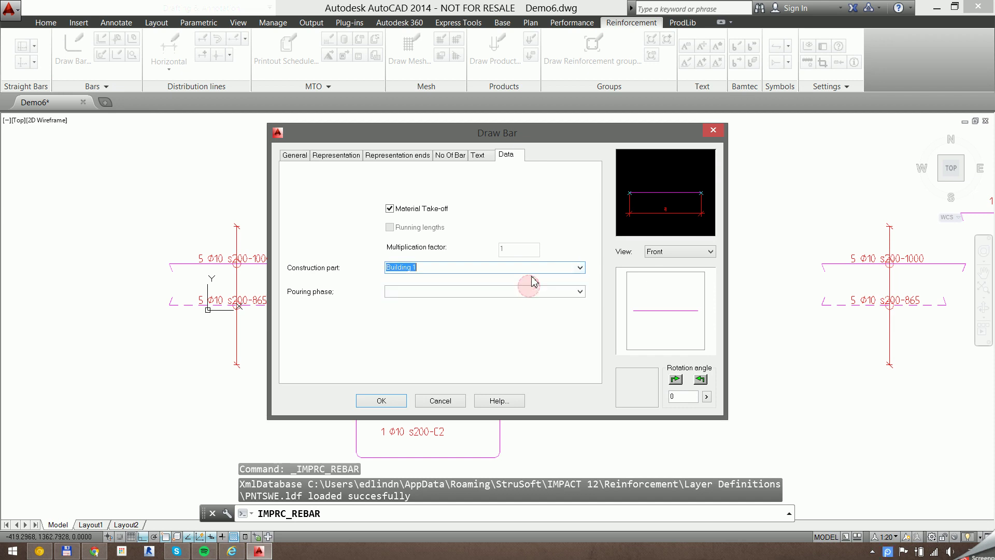
pyautogui.click(302, 160)
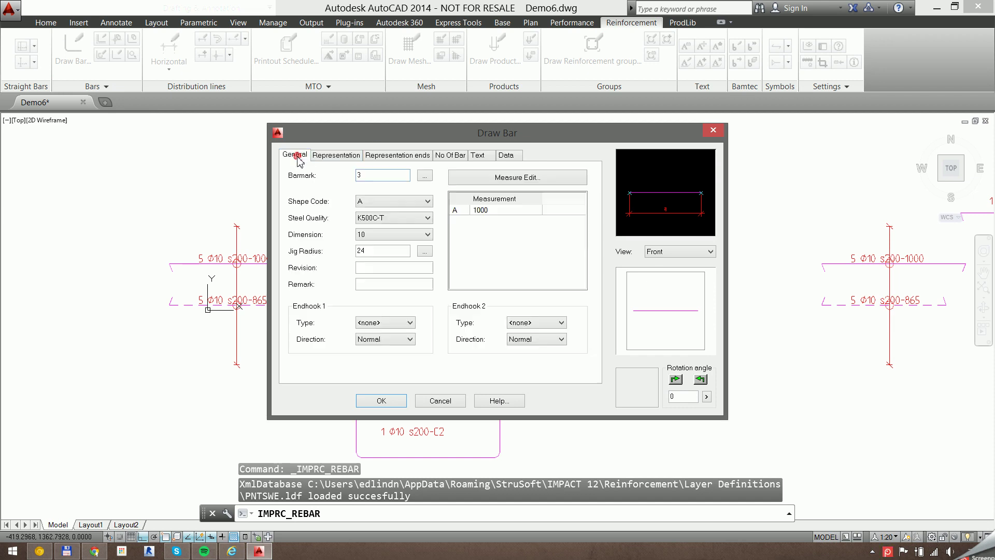
pyautogui.click(428, 202)
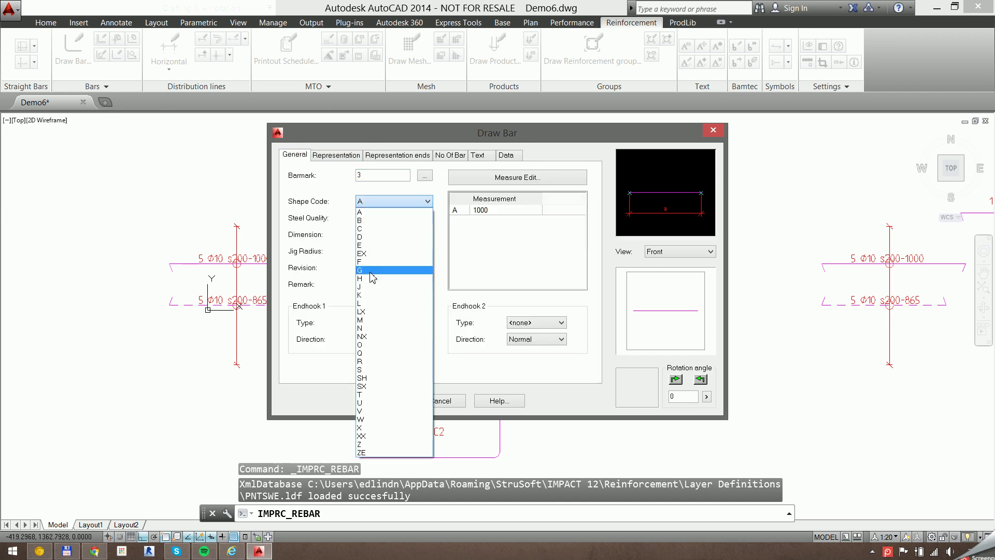
pyautogui.click(369, 238)
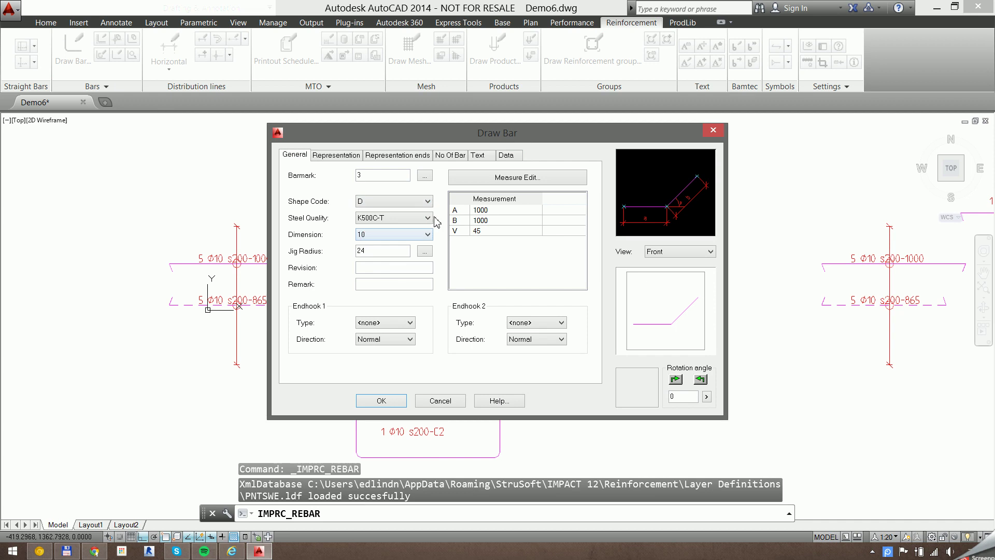
pyautogui.click(380, 402)
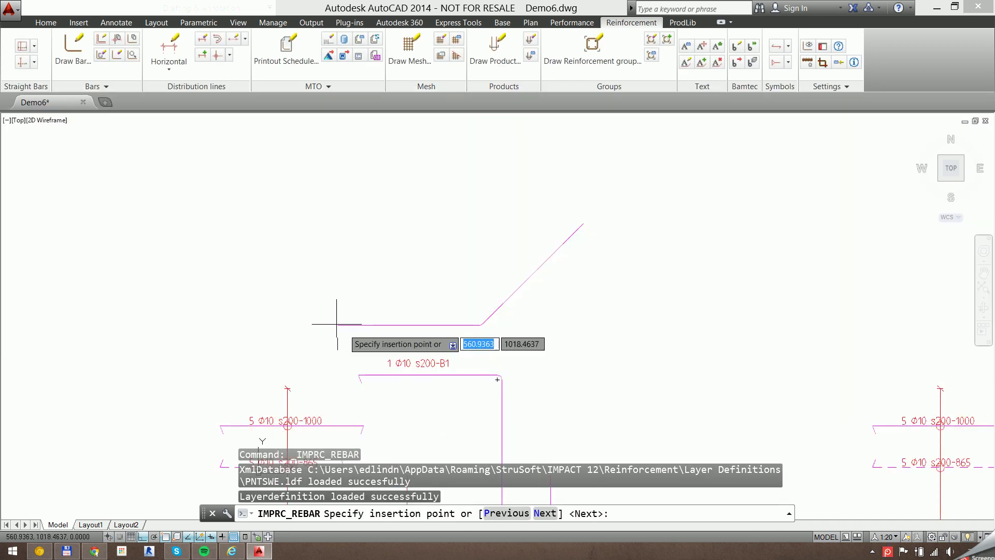
pyautogui.click(327, 319)
pyautogui.press('Return')
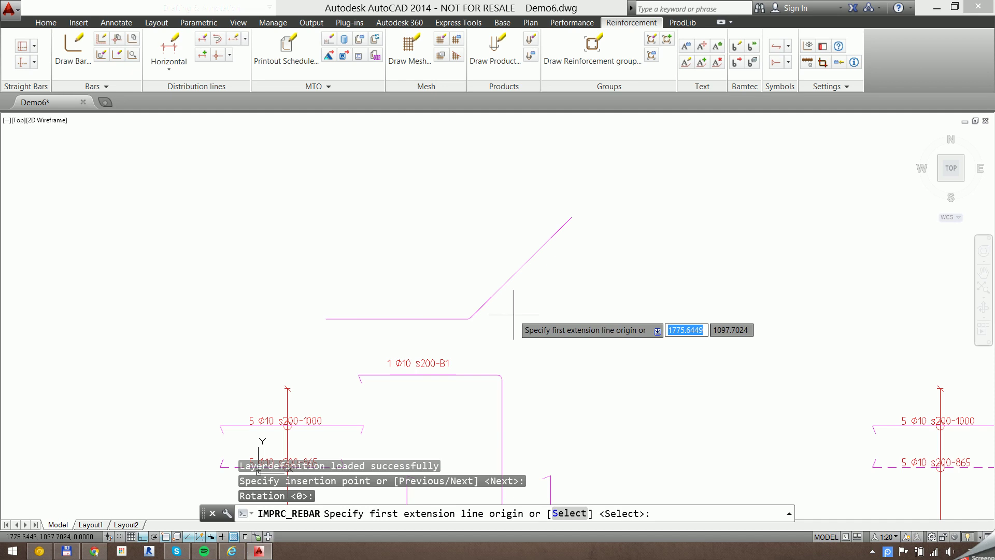
pyautogui.press('Escape')
pyautogui.press('Escape')
pyautogui.press('Escape')
pyautogui.scroll(-2, 468, 250)
# - Delete bar 1 Φ10 s200-B1
pyautogui.scroll(2, 468, 250)
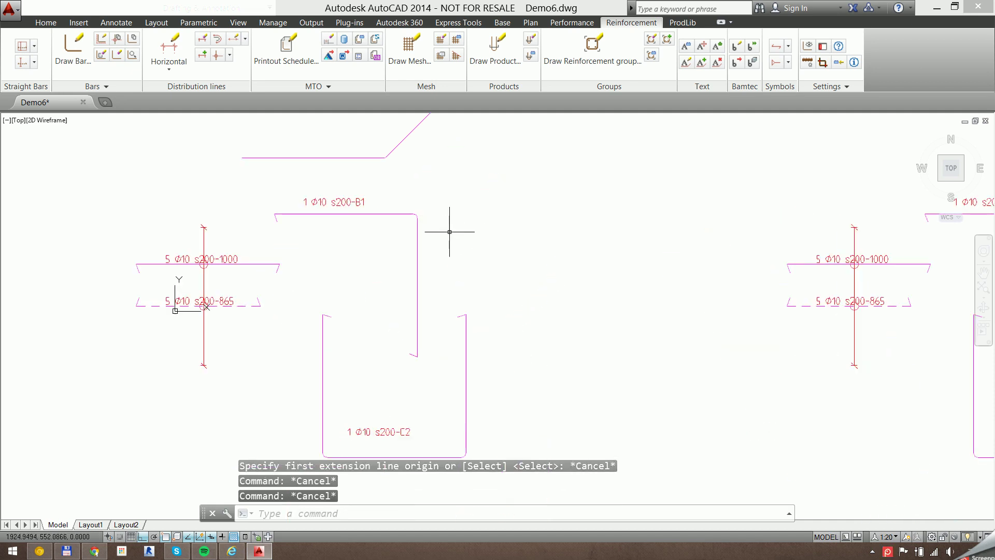
pyautogui.click(373, 212)
pyautogui.press('Delete')
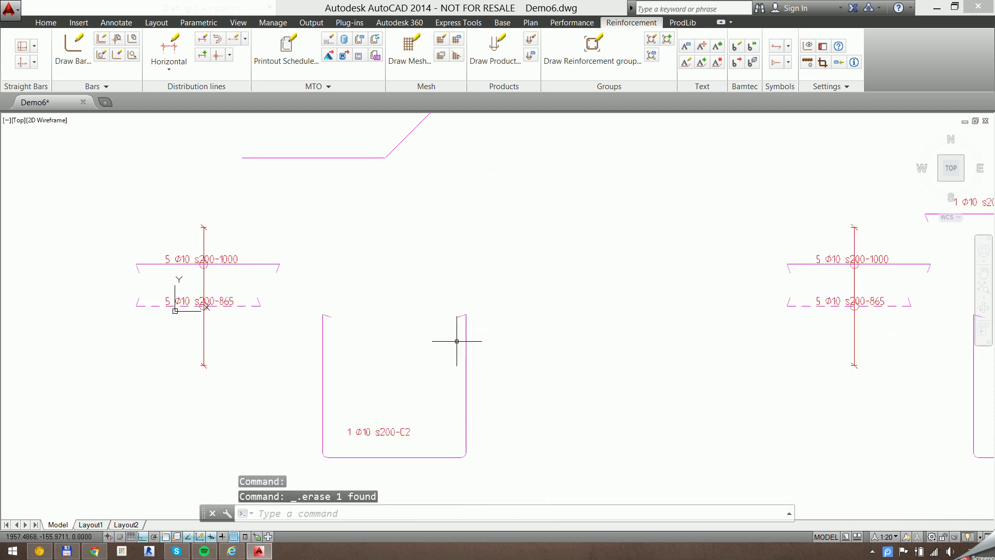
# - Change bar C2's B measurement from 1000 to 500 and confirm overwriting its barmark
pyautogui.doubleClick(467, 329)
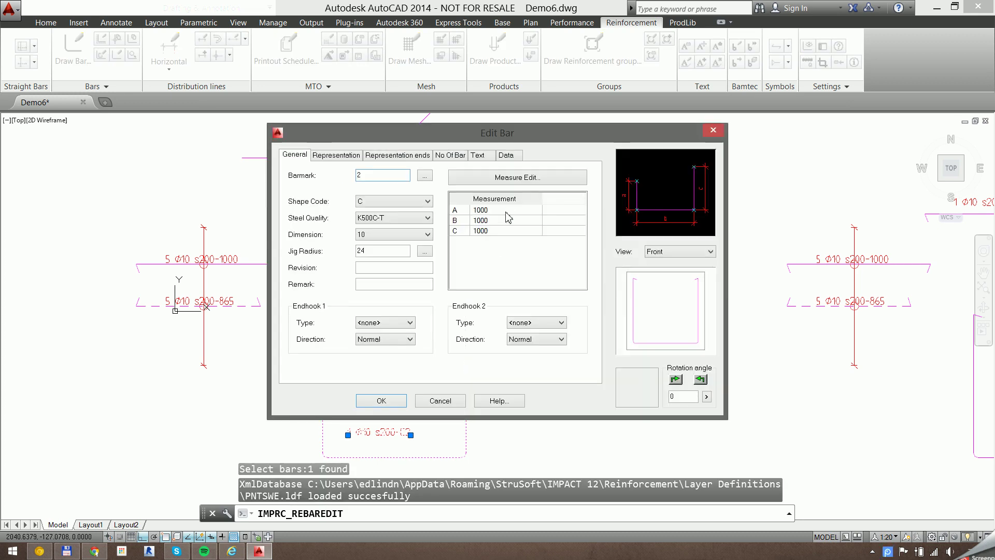
pyautogui.click(505, 219)
pyautogui.click(505, 220)
pyautogui.doubleClick(505, 220)
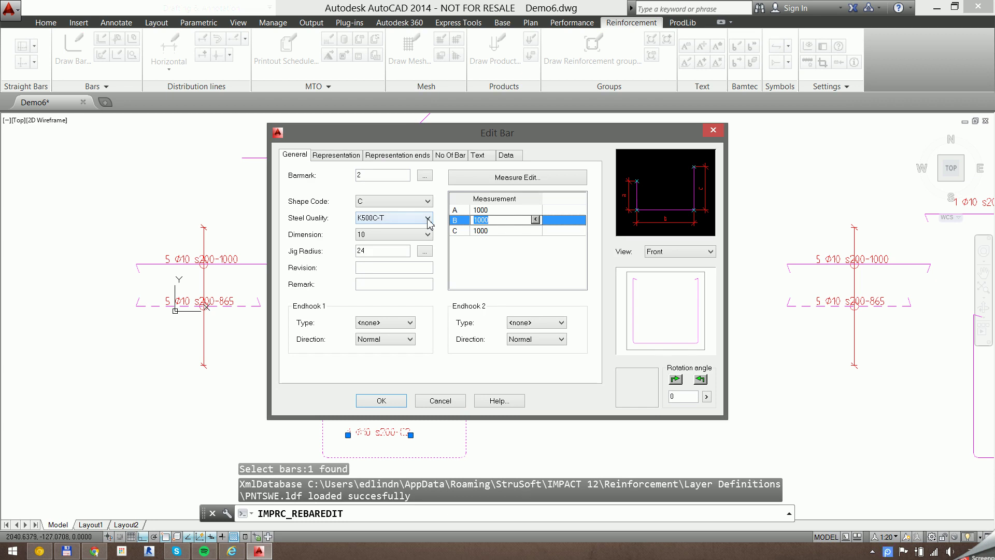
pyautogui.write('5')
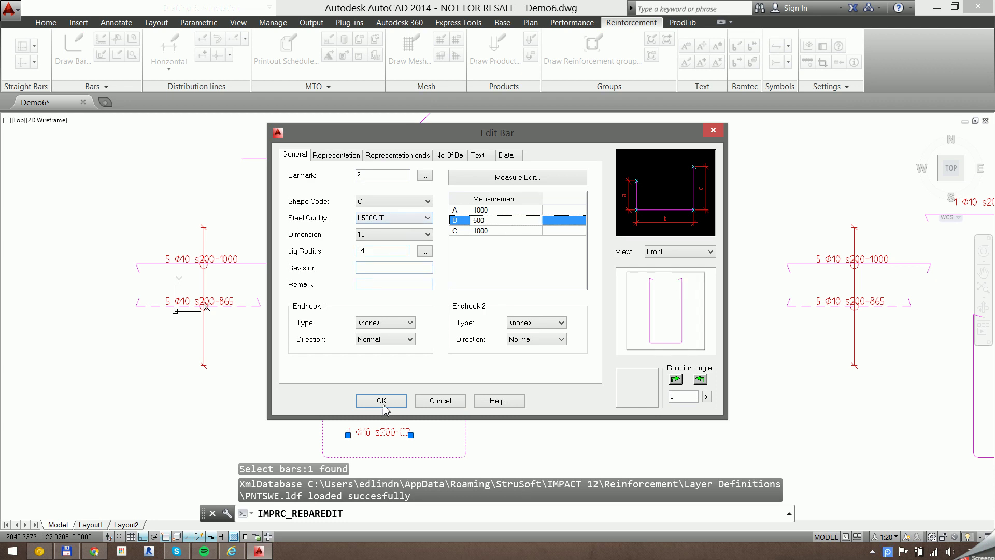
pyautogui.click(385, 402)
pyautogui.click(489, 305)
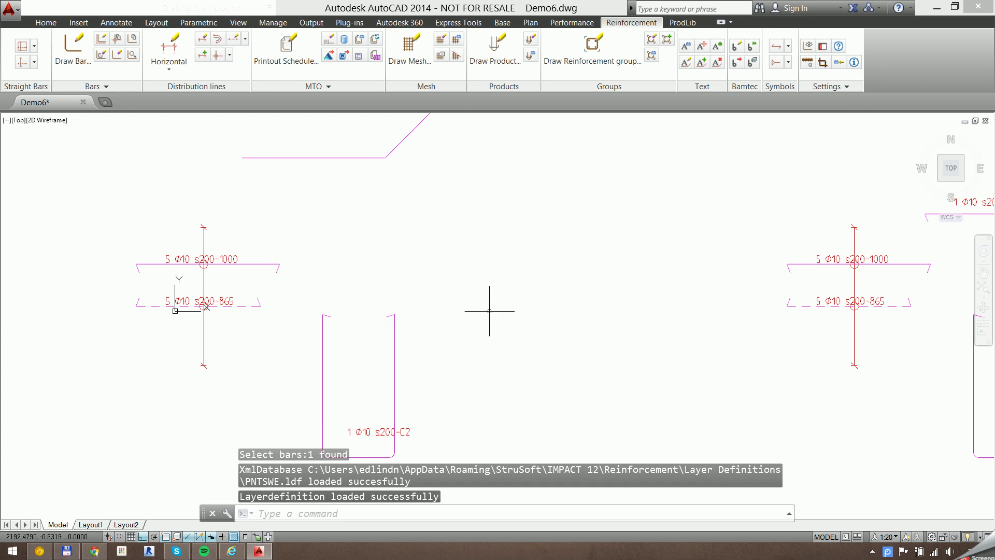
pyautogui.click(520, 285)
# - Pan to show both building details and bring up the QR Schedules list
pyautogui.moveTo(505, 321); pyautogui.dragTo(341, 350)
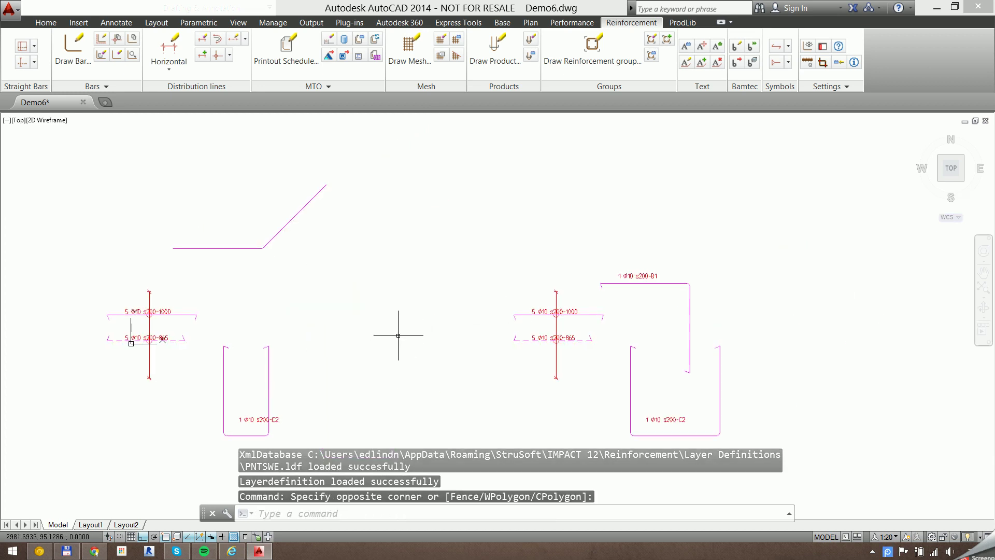
pyautogui.click(375, 56)
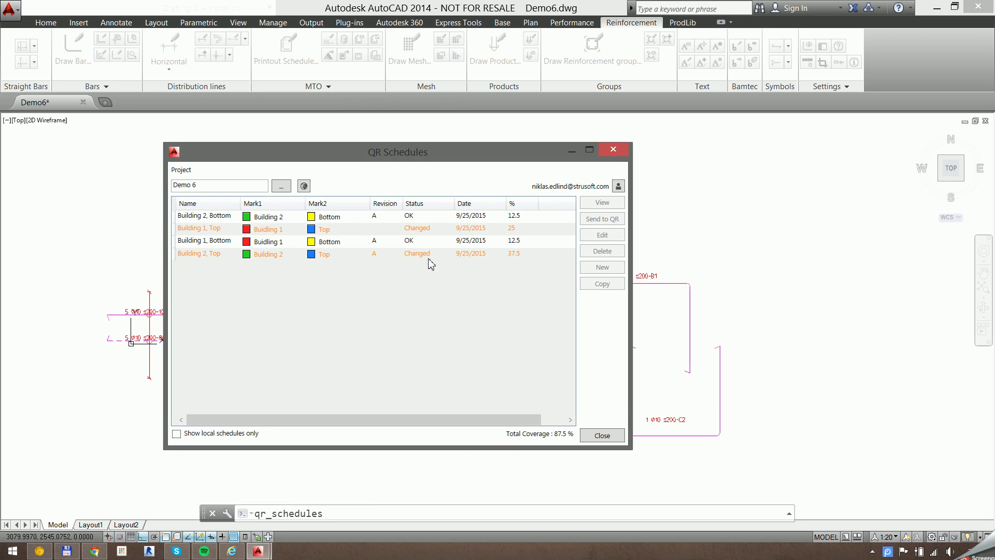
# - Review Building 1, Top's bar list, showing only changed bars (marks 1, 2, 3)
pyautogui.click(423, 229)
pyautogui.doubleClick(424, 232)
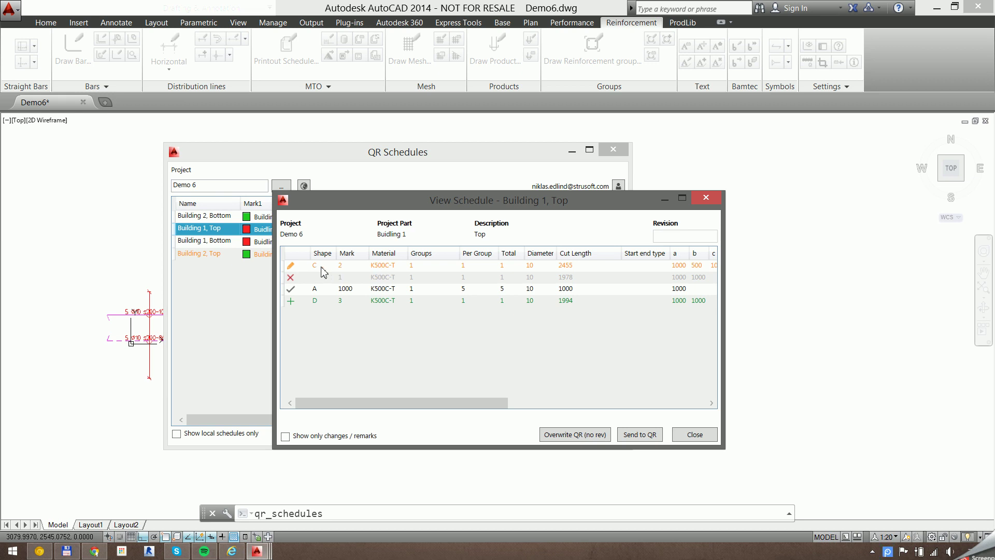
pyautogui.click(348, 267)
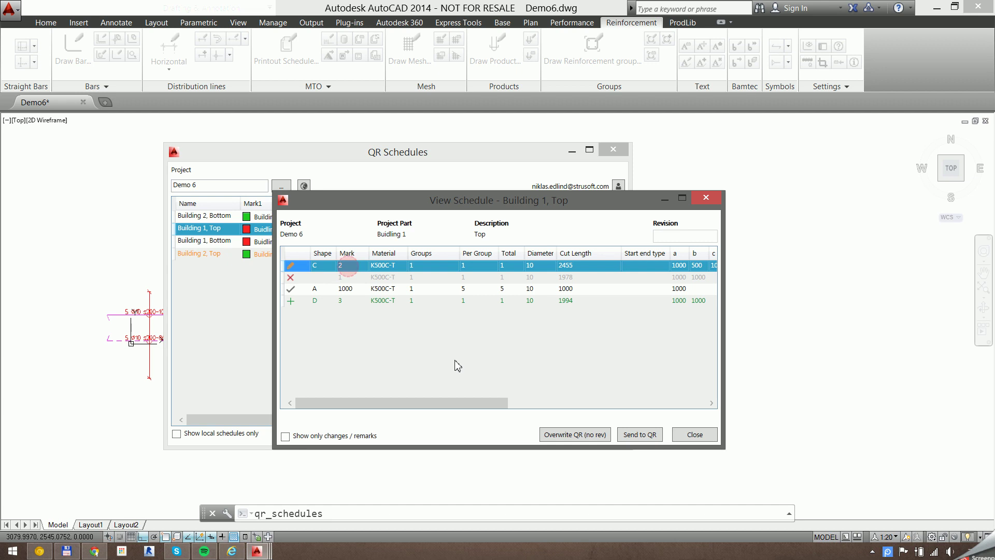
pyautogui.click(350, 278)
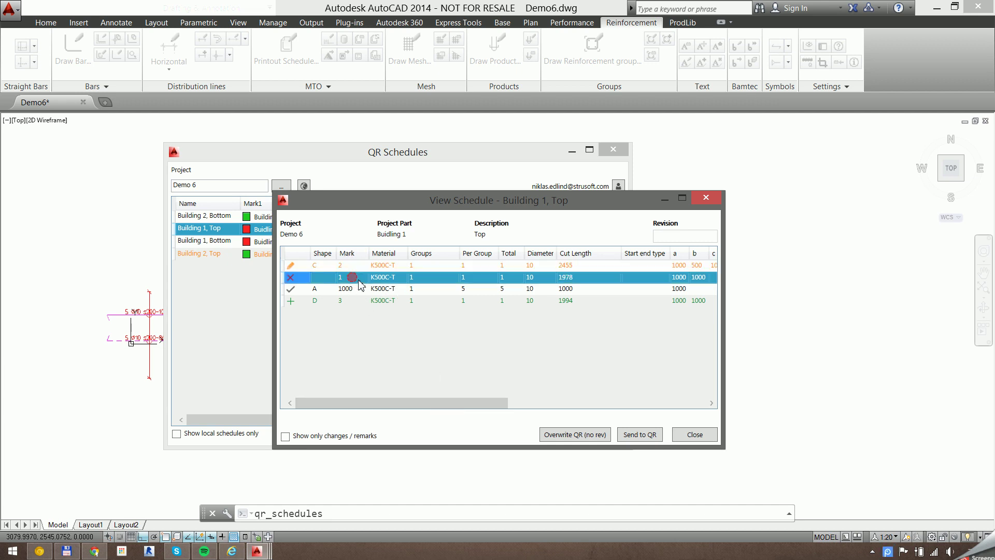
pyautogui.click(327, 302)
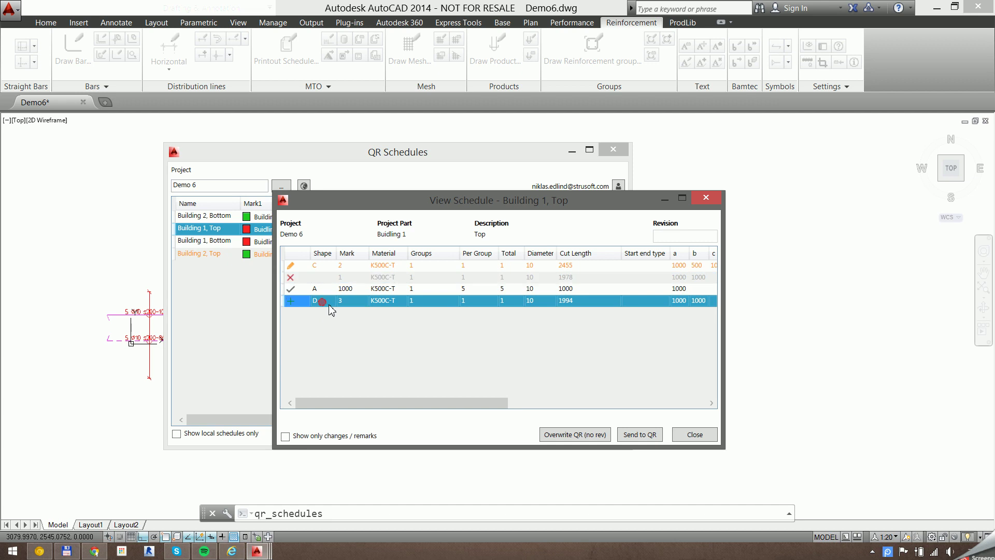
pyautogui.click(391, 292)
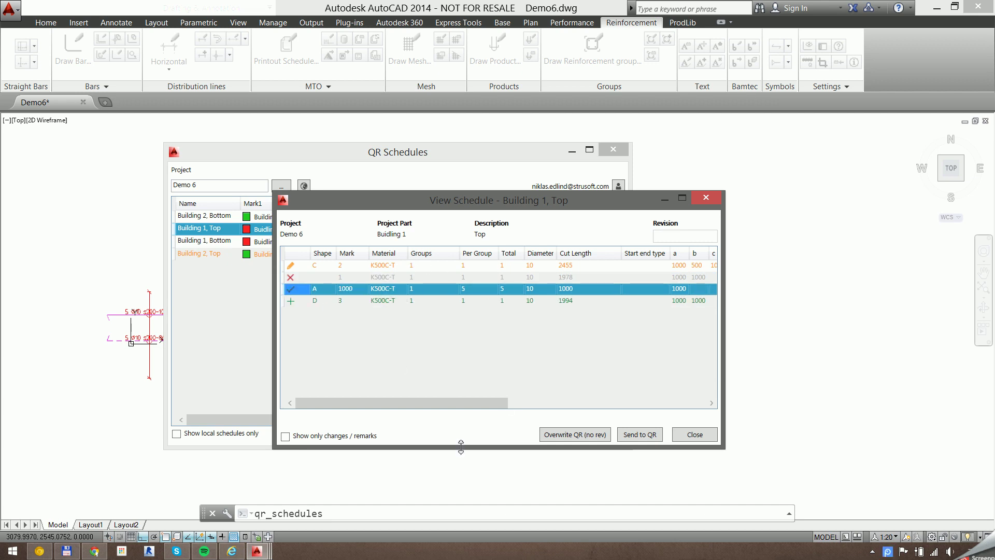
pyautogui.click(286, 437)
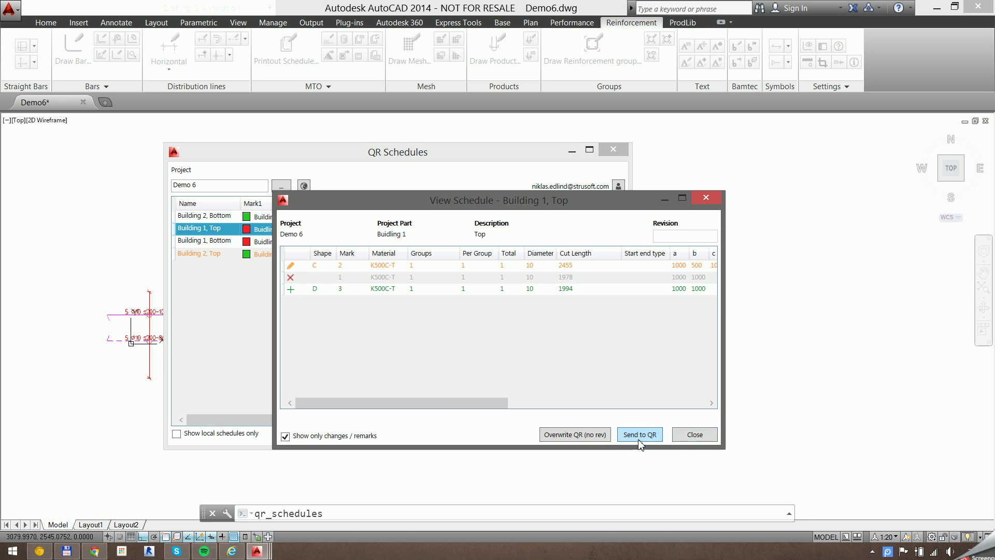
# - Send the Building 1, Top schedule to QR and close its view
pyautogui.moveTo(583, 206); pyautogui.dragTo(632, 245)
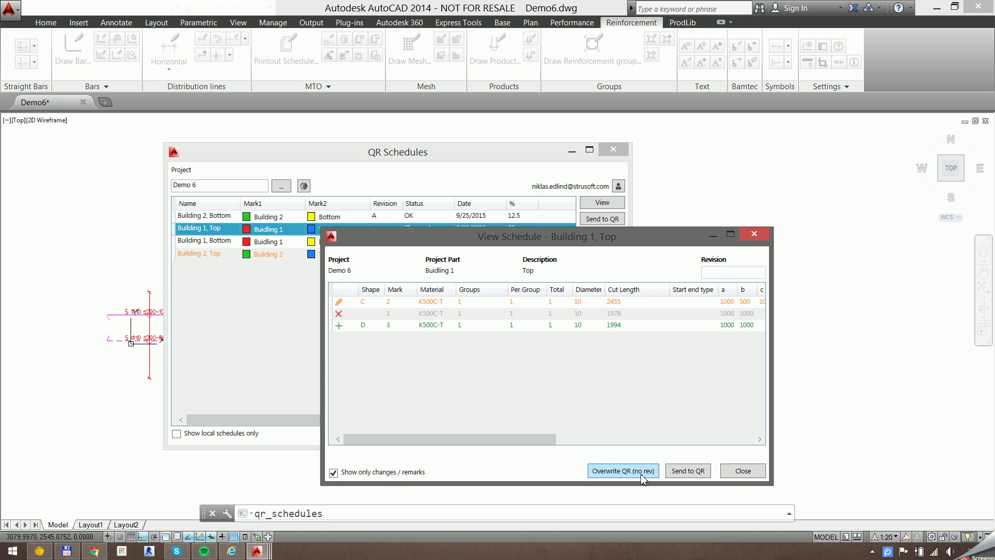
pyautogui.click(695, 472)
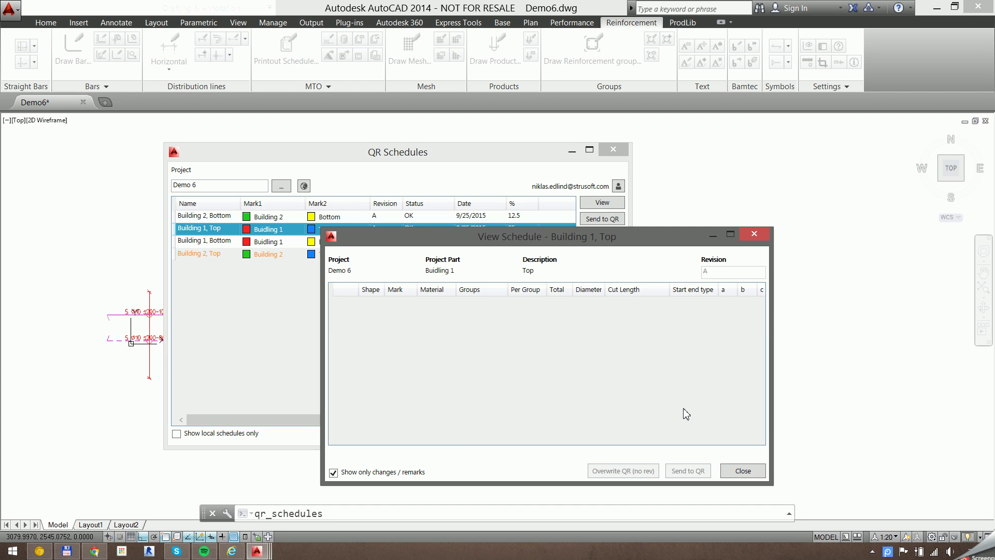
pyautogui.click(743, 470)
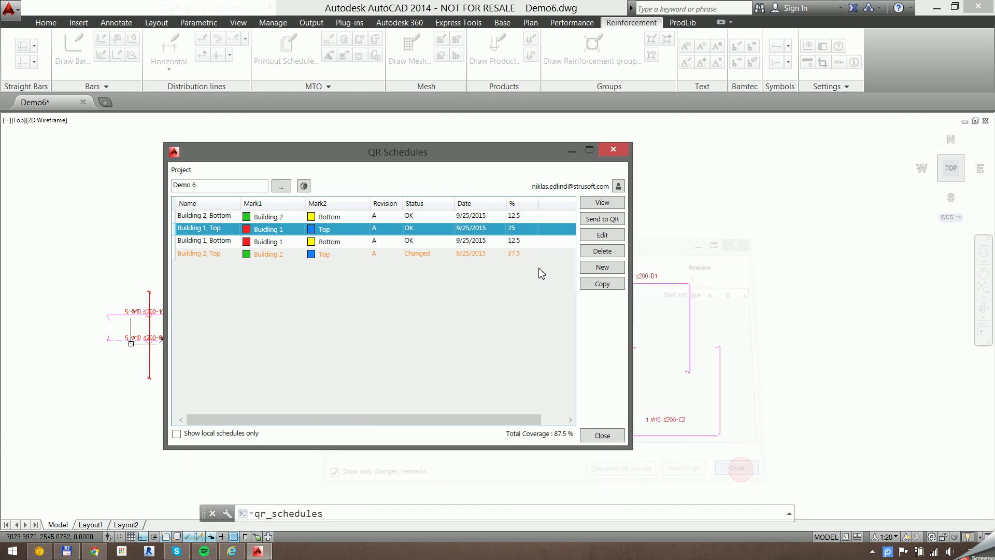
# - Check Building 2, Top's edited bar 2, then send the schedule to QR as revision B
pyautogui.click(421, 243)
pyautogui.doubleClick(419, 254)
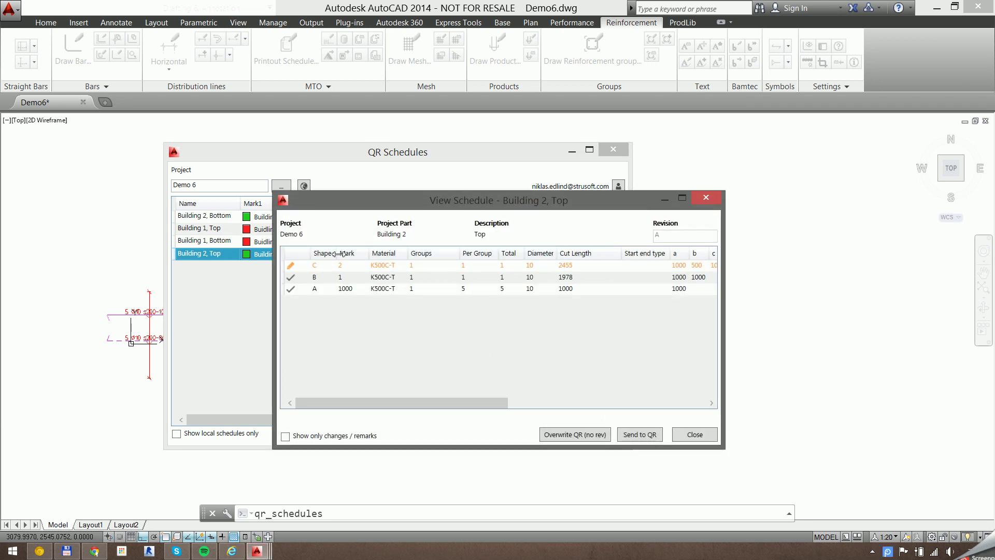
pyautogui.click(364, 266)
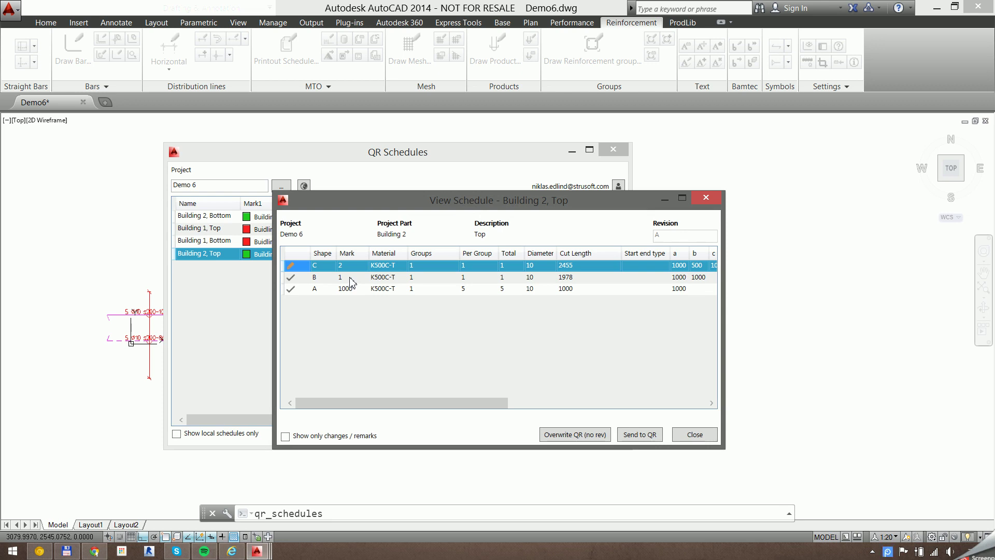
pyautogui.click(651, 436)
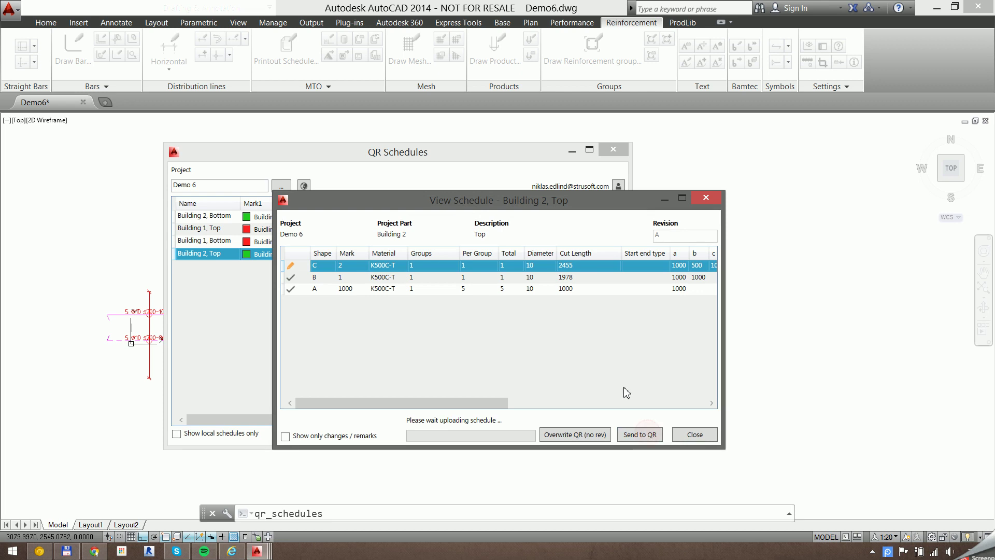
pyautogui.click(695, 435)
pyautogui.click(408, 240)
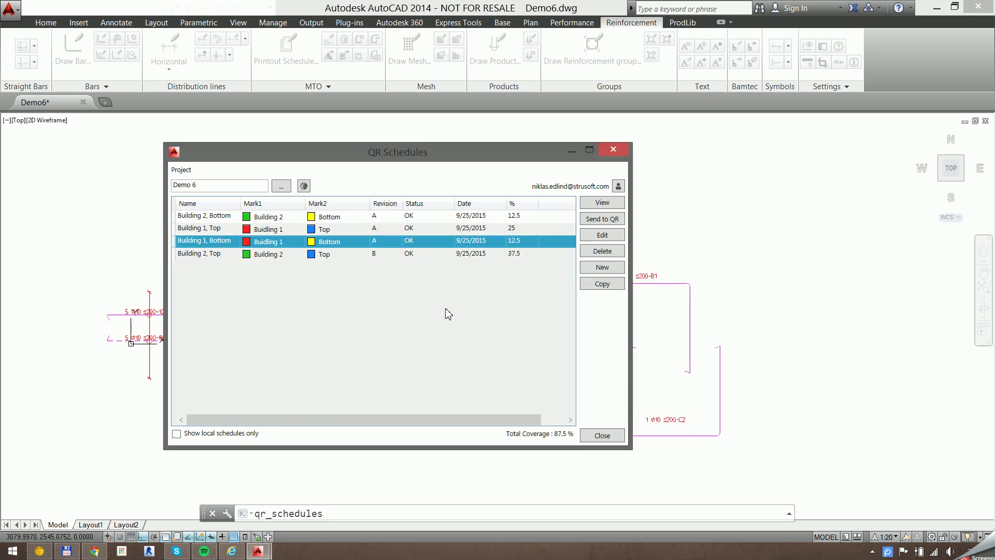